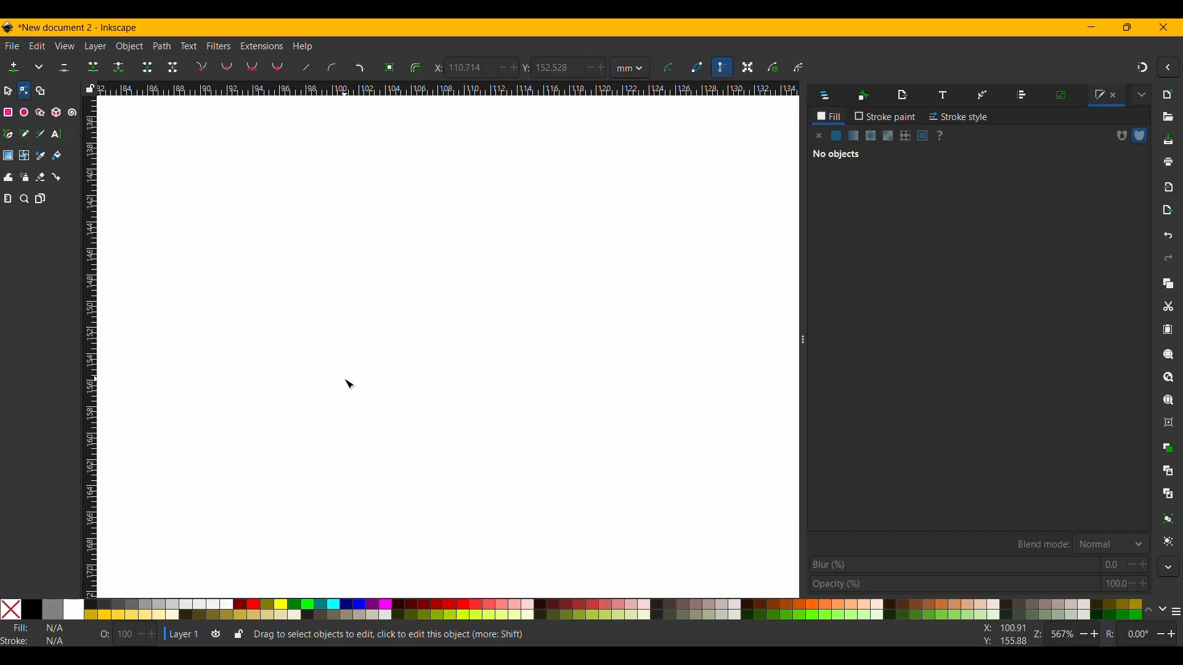
# Draw a straight horizontal line about 11.4 mm long with the Pen tool in regular Bezier mode.
pyautogui.click(13, 141)
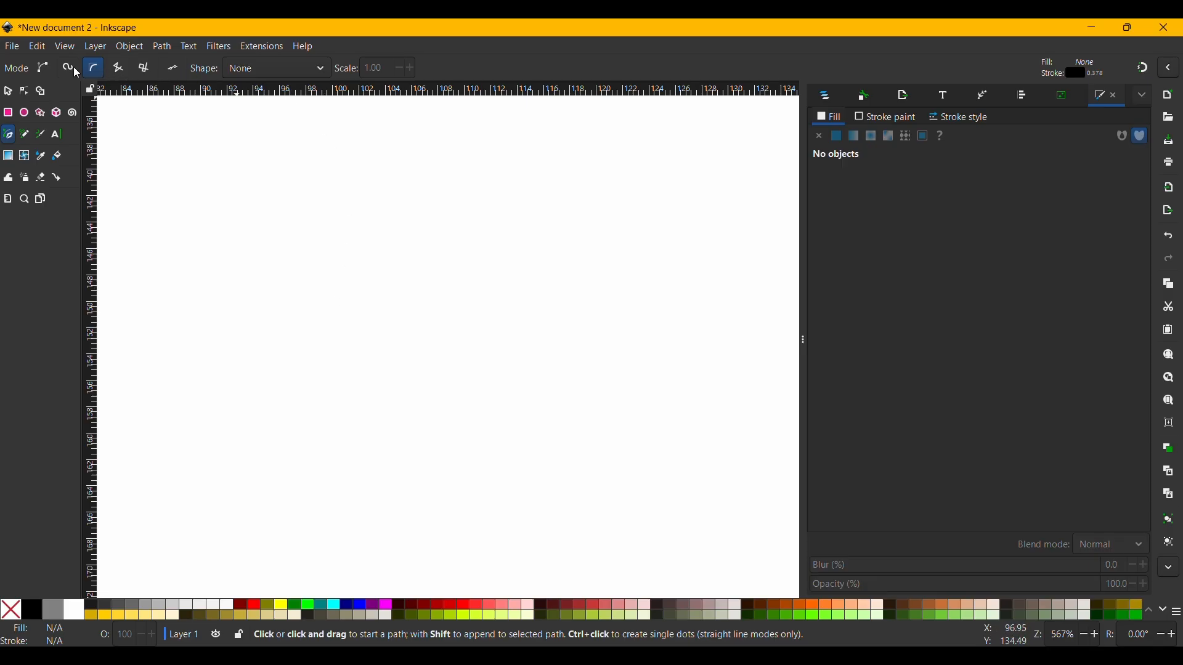
pyautogui.click(43, 69)
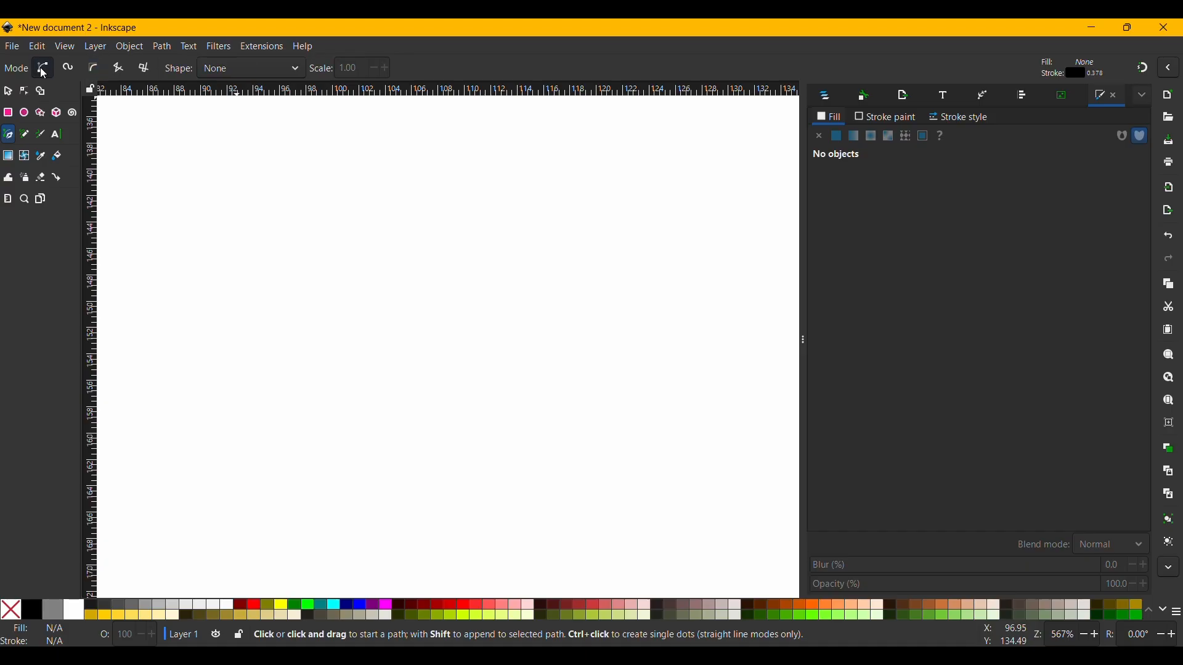
pyautogui.click(372, 298)
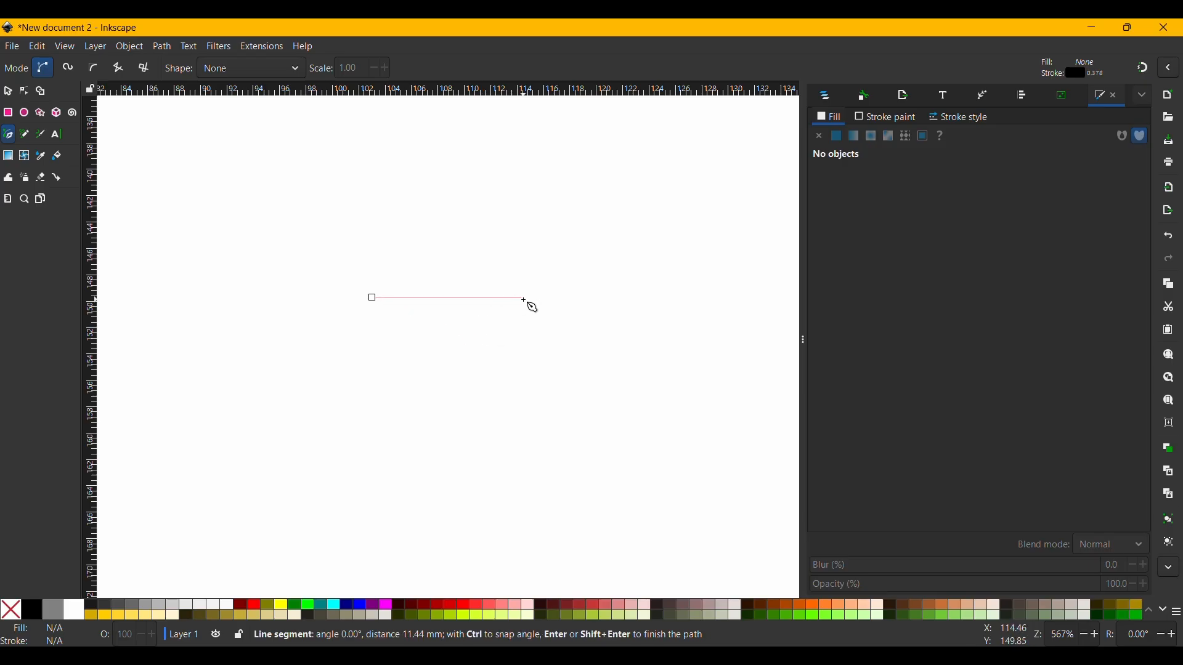
pyautogui.click(524, 299)
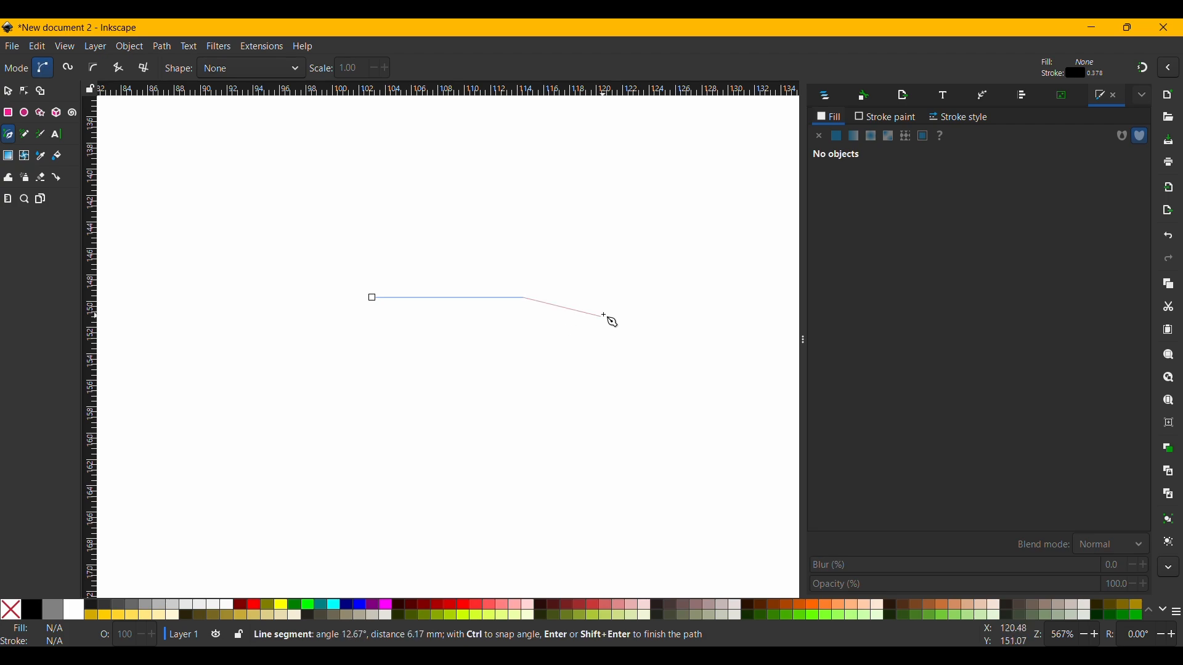
pyautogui.press('Return')
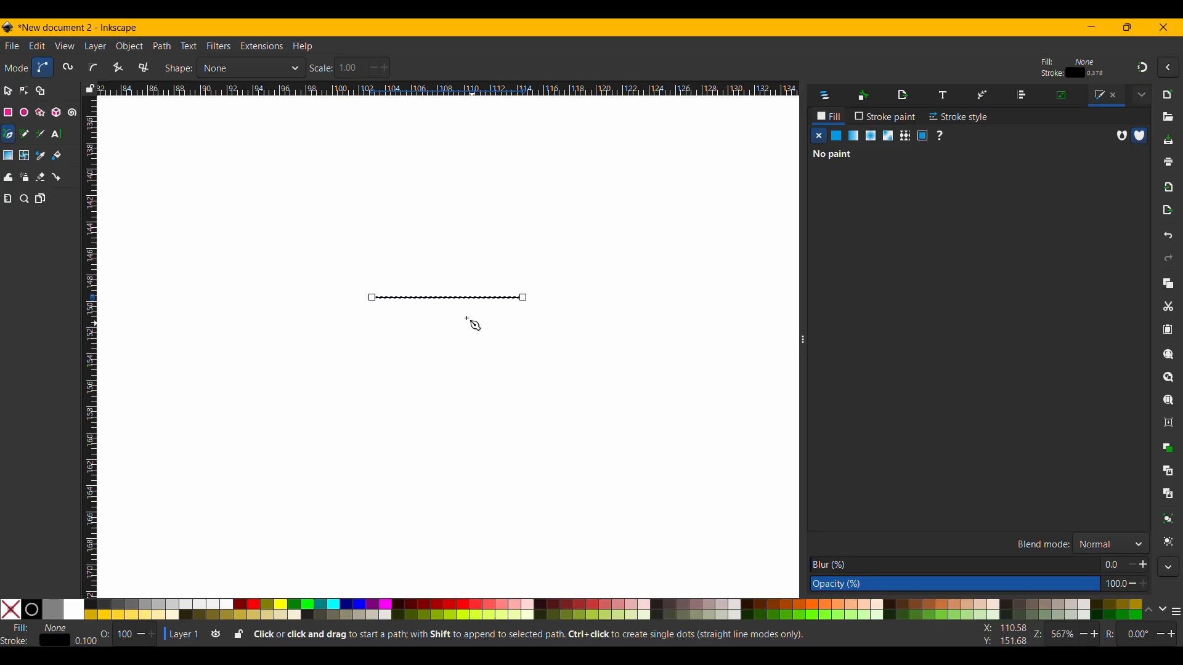
# Give the line a flat brown stroke, 664440ff, with a stroke width of 8 mm.
pyautogui.click(120, 48)
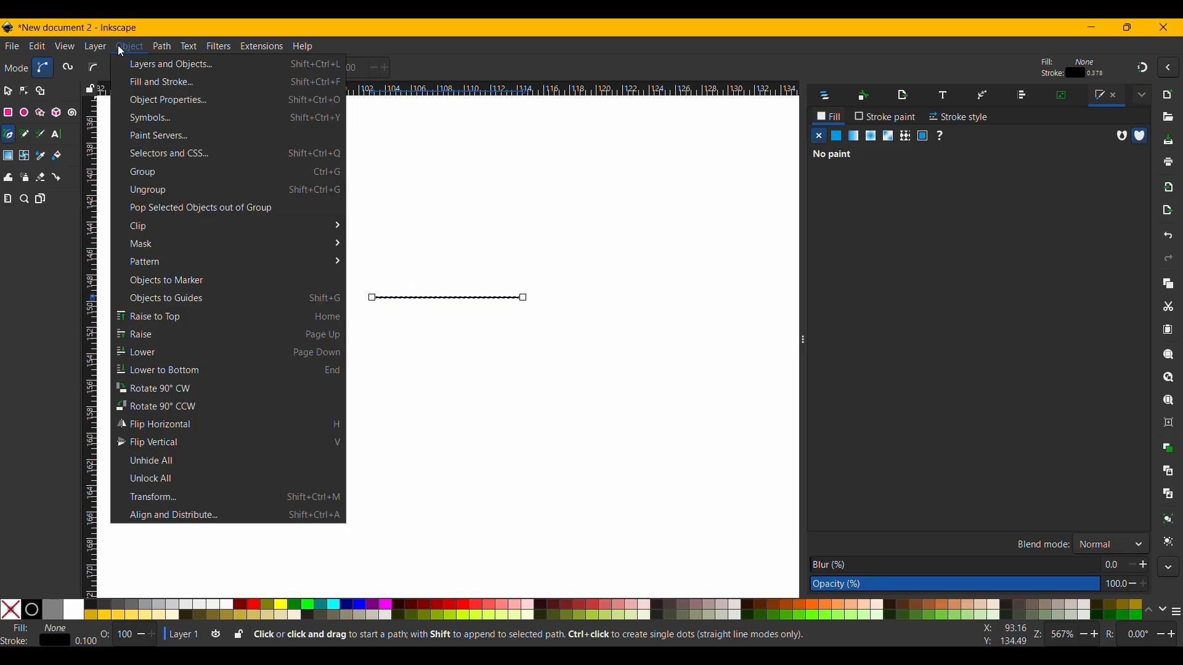
pyautogui.click(161, 82)
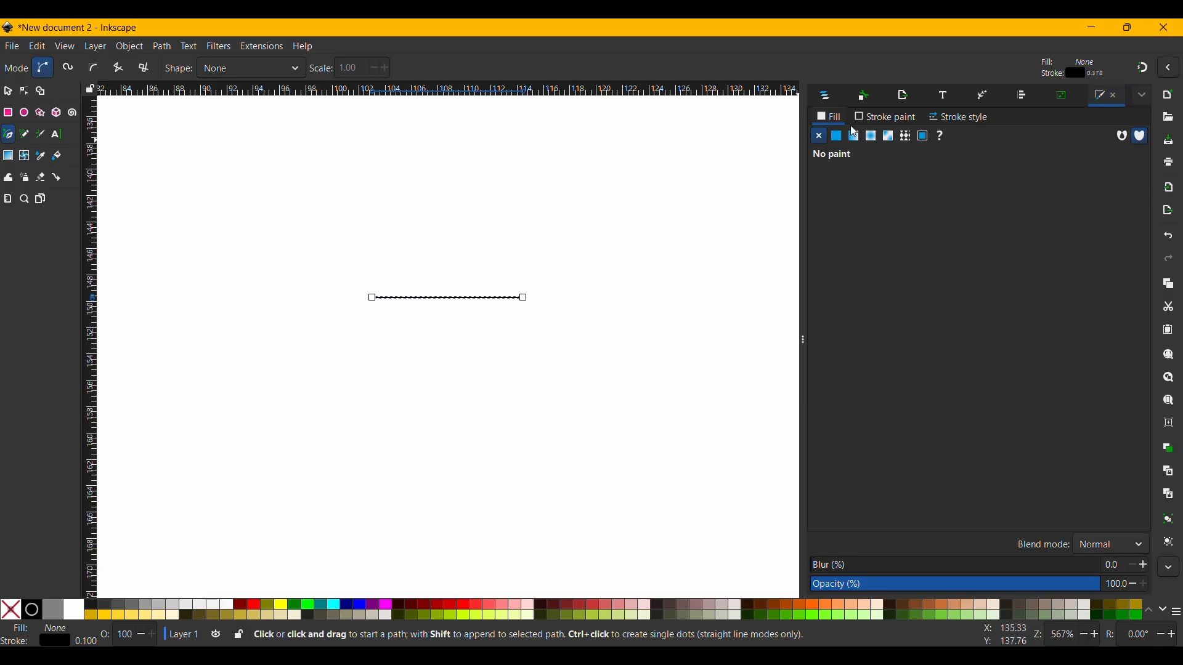
pyautogui.click(886, 117)
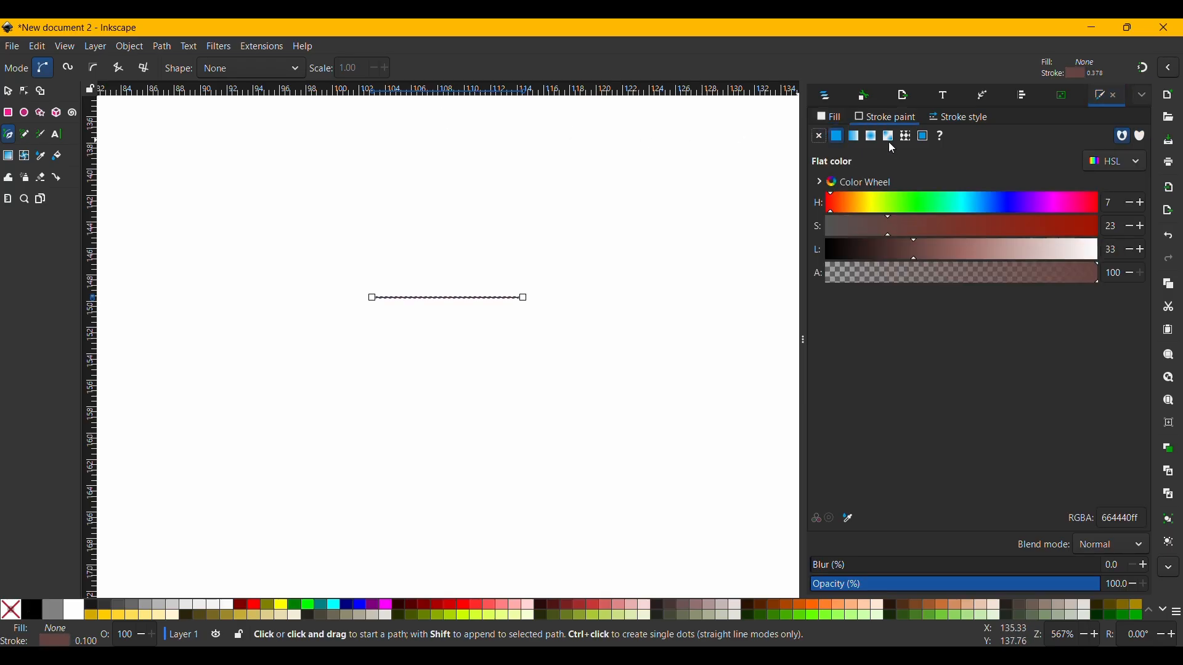
pyautogui.click(957, 117)
pyautogui.click(880, 143)
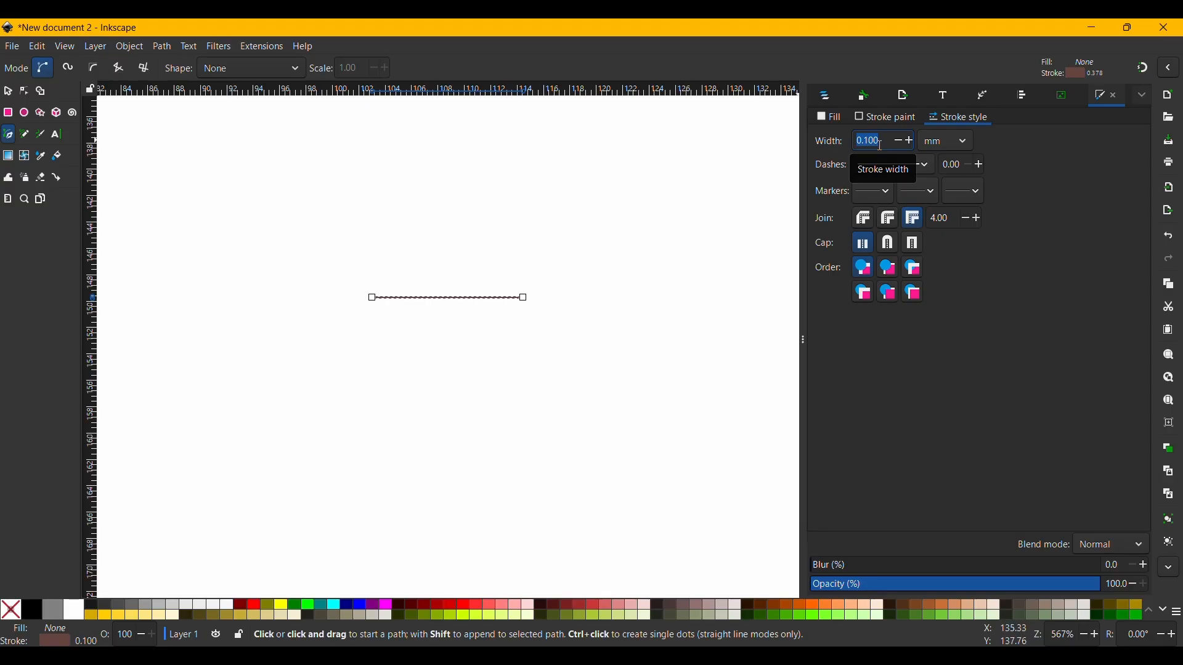
pyautogui.write('8')
pyautogui.press('Return')
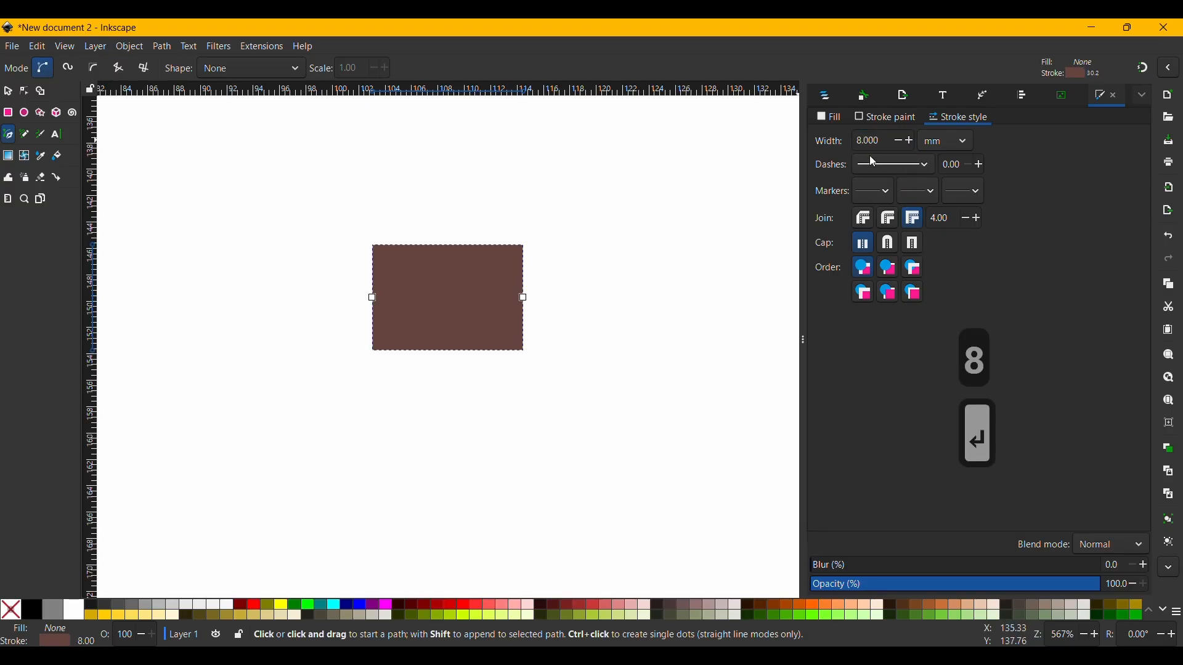
# Apply a round join and round cap to the line and reduce its stroke width to 2 mm.
pyautogui.click(888, 218)
pyautogui.click(889, 243)
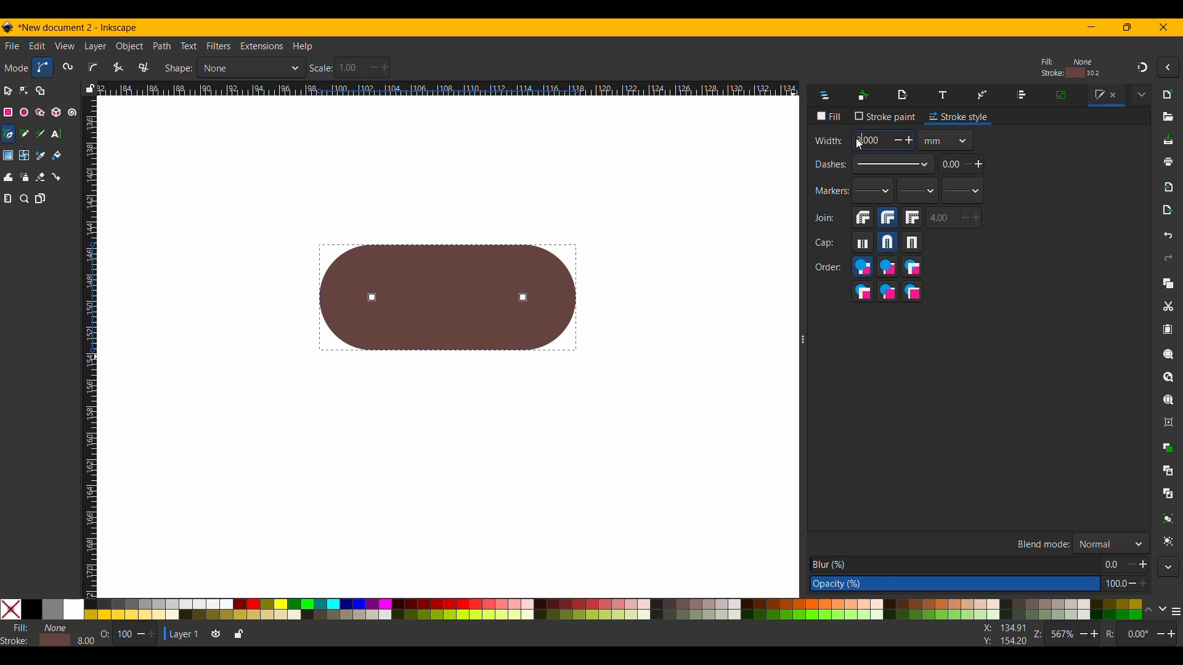
pyautogui.write('3')
pyautogui.press('Return')
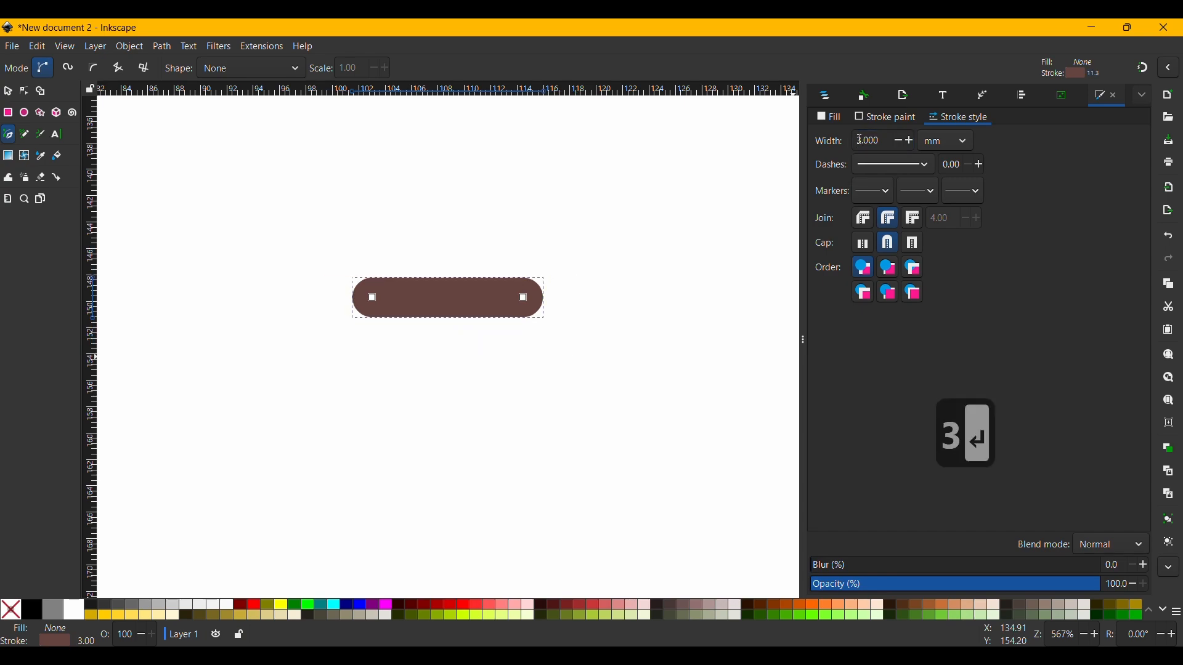
pyautogui.scroll(-1, 861, 140)
# Try the Triangle arrow as the line's end marker and replace it with the Dart arrow.
pyautogui.click(931, 193)
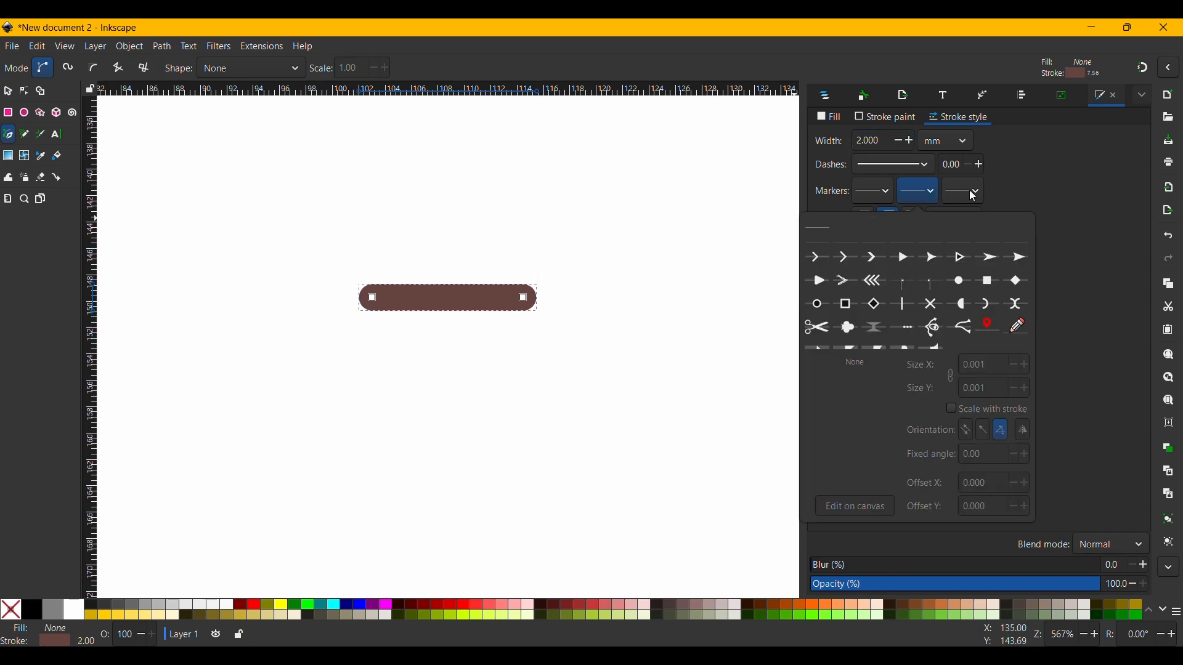
pyautogui.click(973, 194)
pyautogui.click(978, 195)
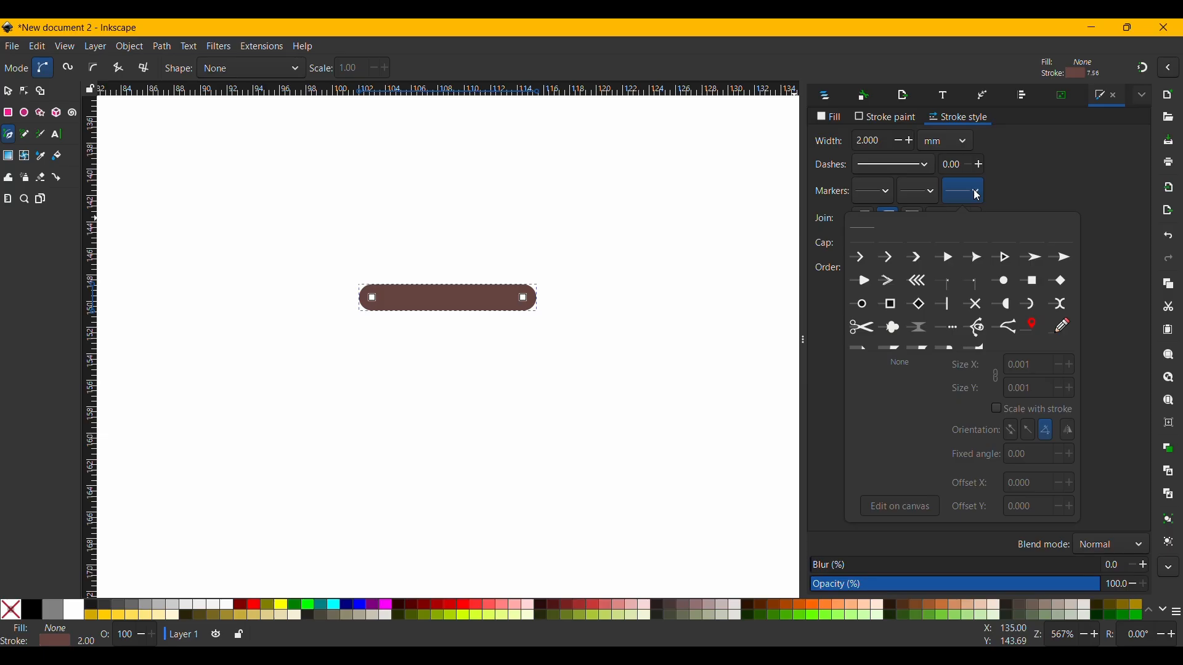
pyautogui.click(950, 257)
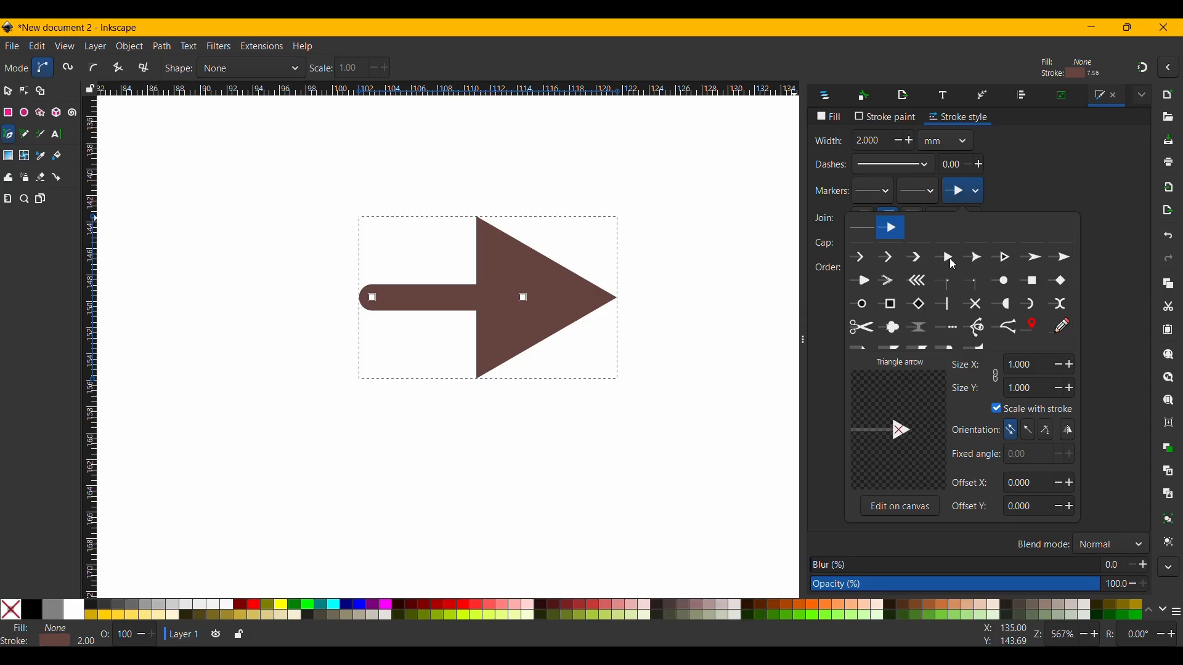
pyautogui.click(1033, 258)
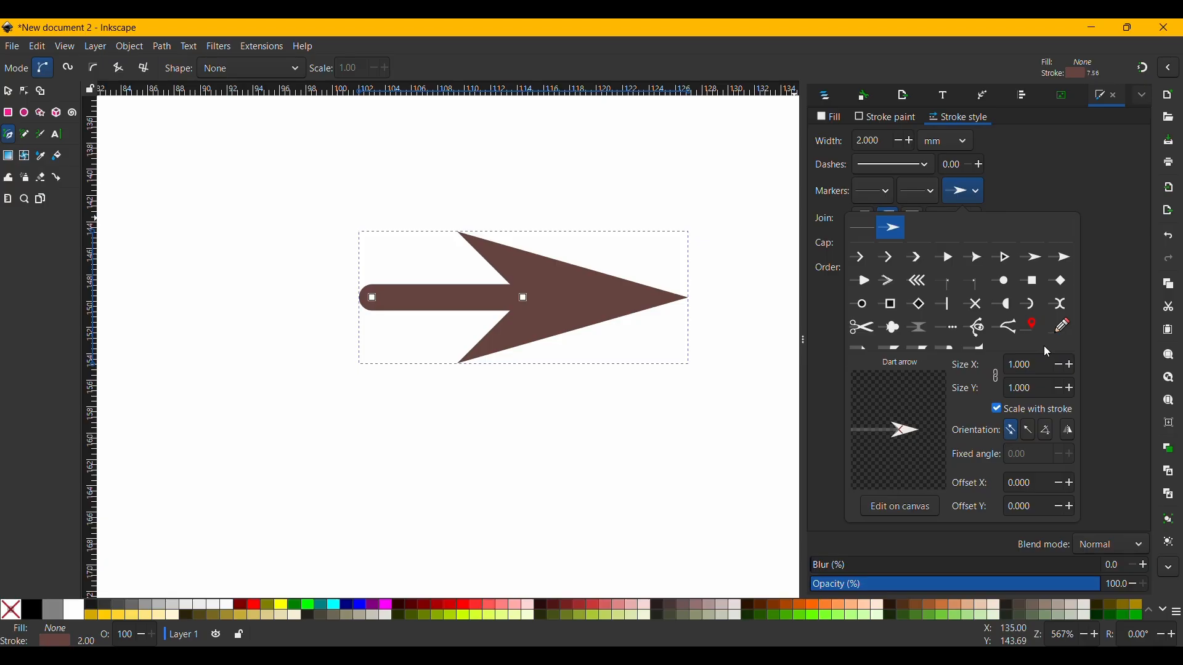
# Reduce the arrow's stroke width to 1.2 mm.
pyautogui.click(904, 143)
pyautogui.click(904, 143)
pyautogui.click(904, 143)
pyautogui.click(904, 143)
pyautogui.click(904, 143)
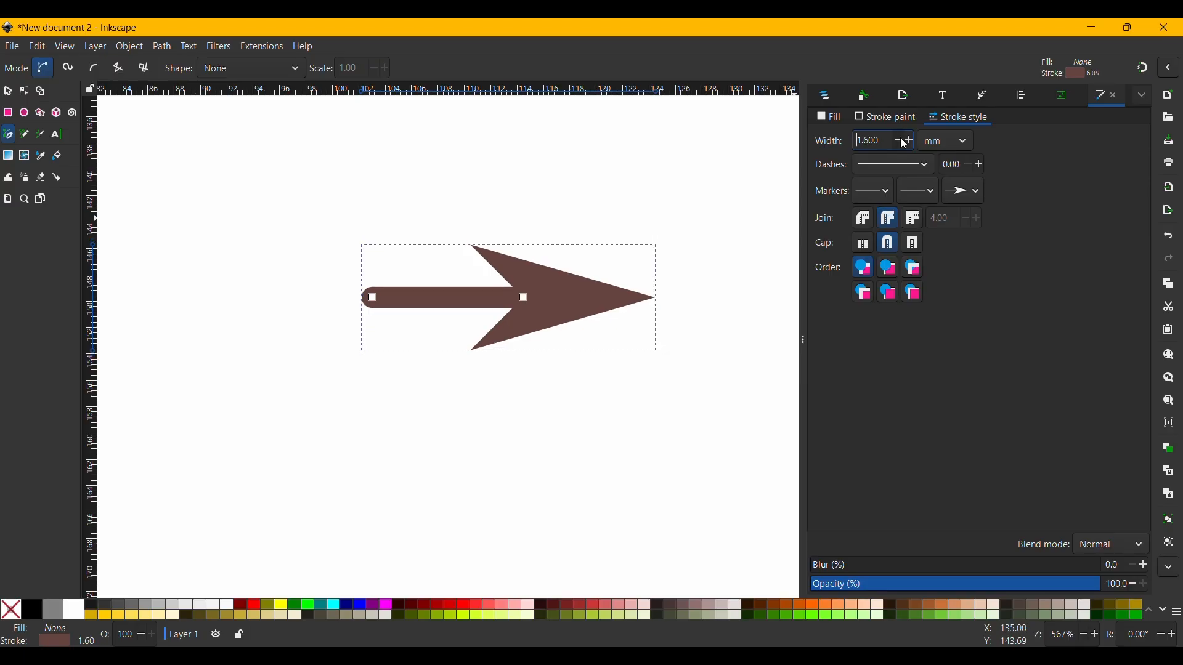
pyautogui.click(901, 139)
pyautogui.click(901, 139)
pyautogui.click(901, 139)
pyautogui.click(900, 140)
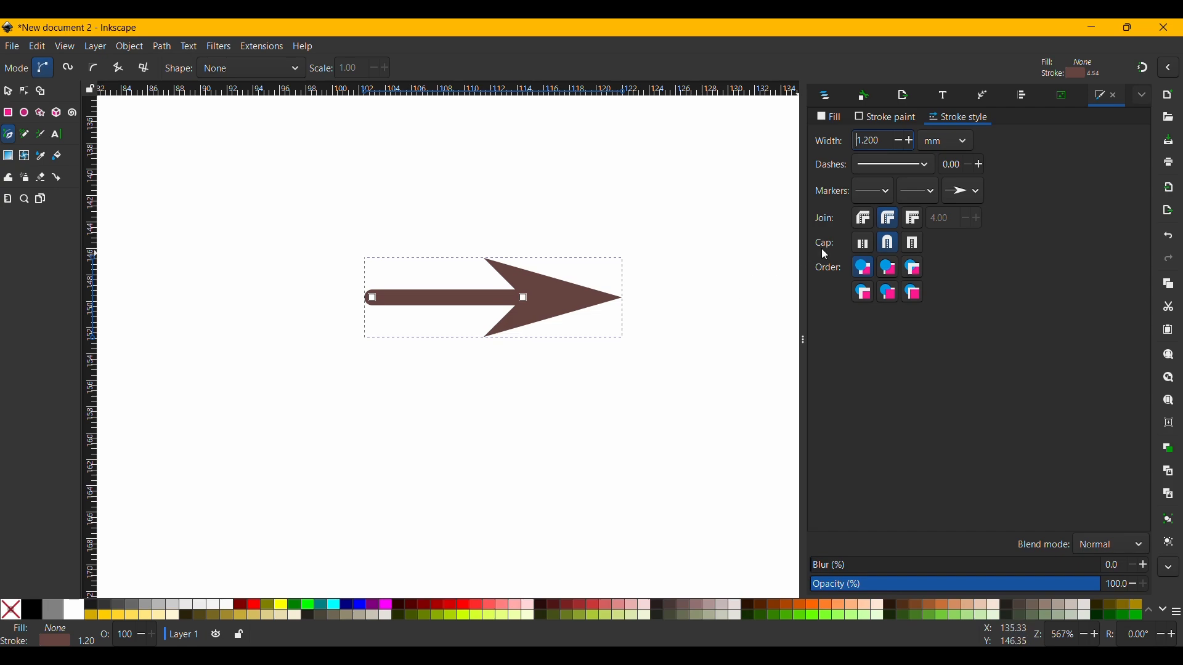
# Try the butt and square caps on the arrow's line and return to the round cap.
pyautogui.click(870, 247)
pyautogui.click(913, 247)
pyautogui.click(892, 246)
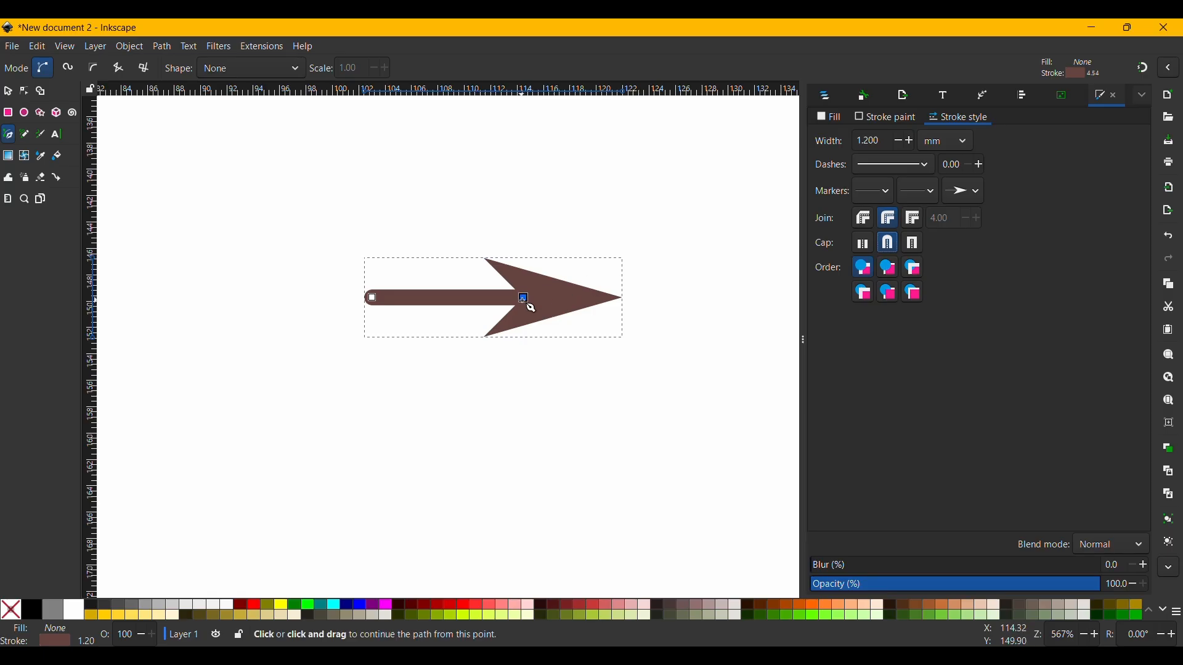
# Move the arrowhead's end node down and to the right, and bend the straight segment into an upward arc.
pyautogui.press('n')
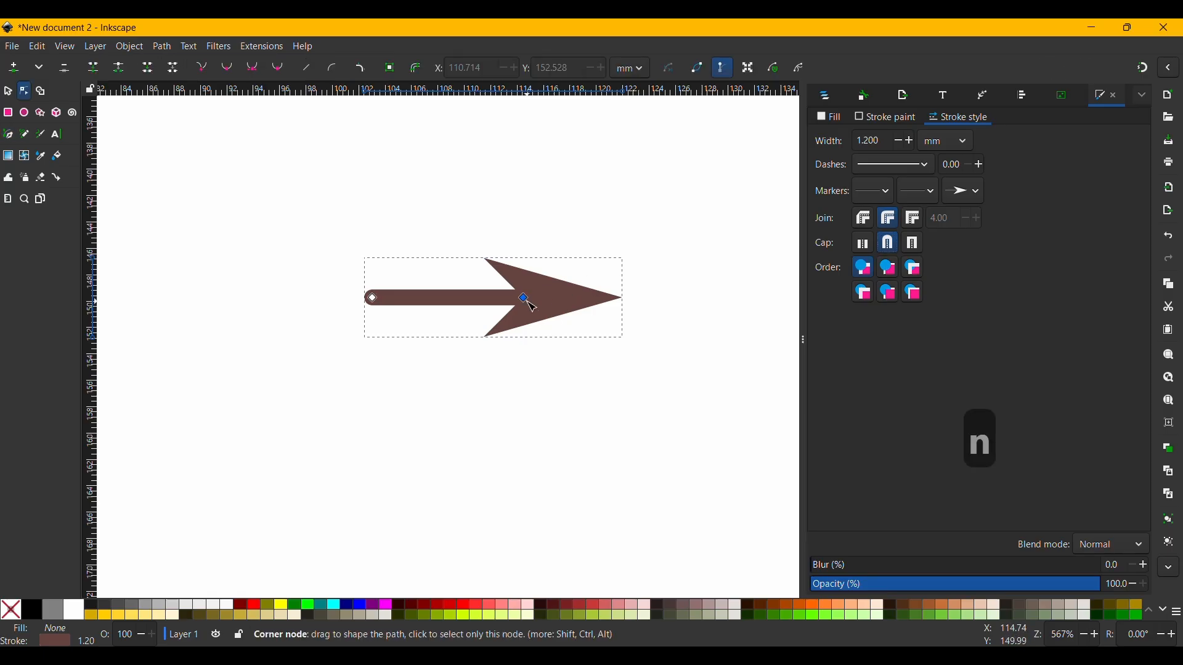
pyautogui.moveTo(531, 306); pyautogui.dragTo(652, 425)
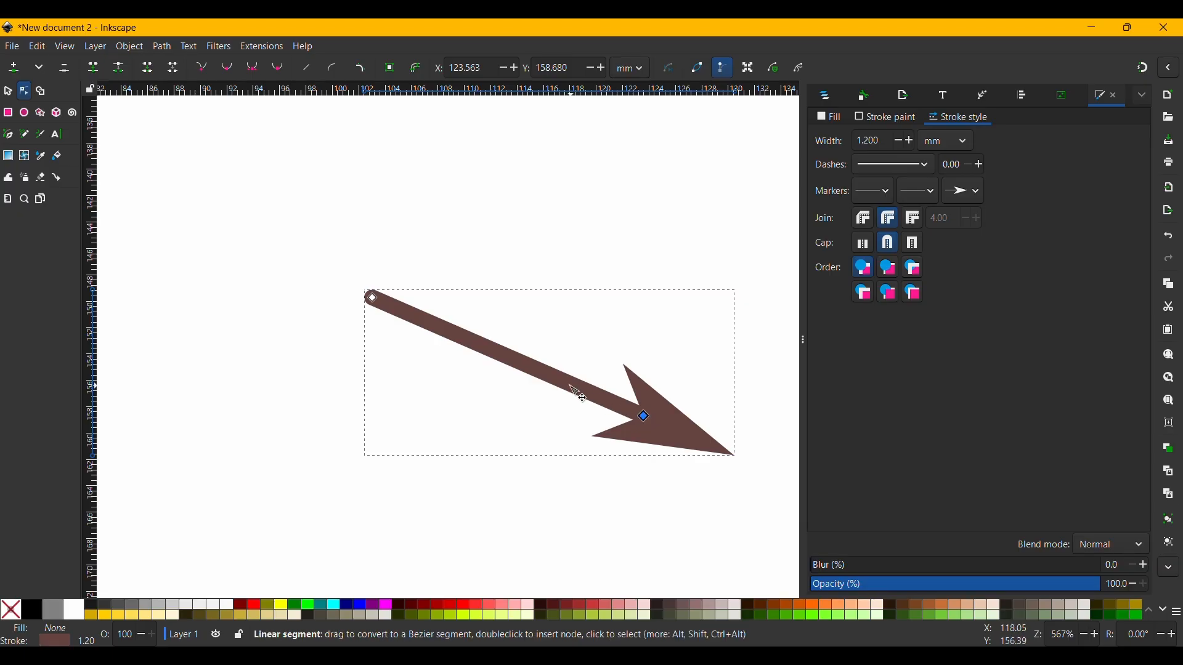
pyautogui.moveTo(533, 372); pyautogui.dragTo(559, 294)
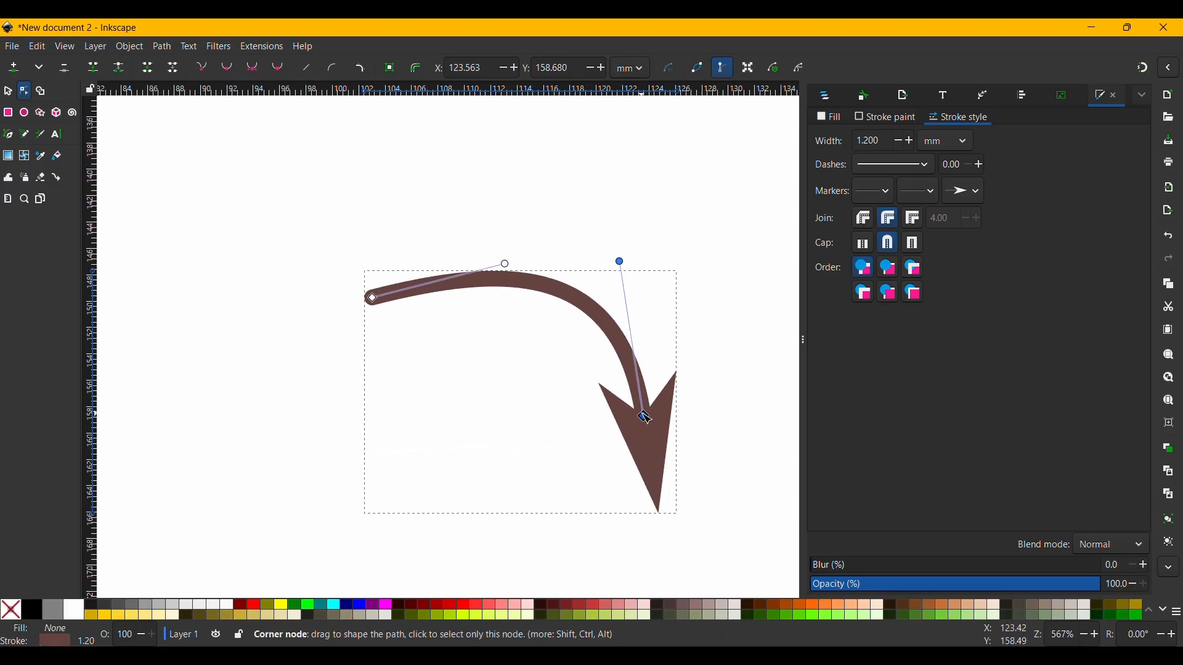
pyautogui.moveTo(645, 418); pyautogui.dragTo(607, 443)
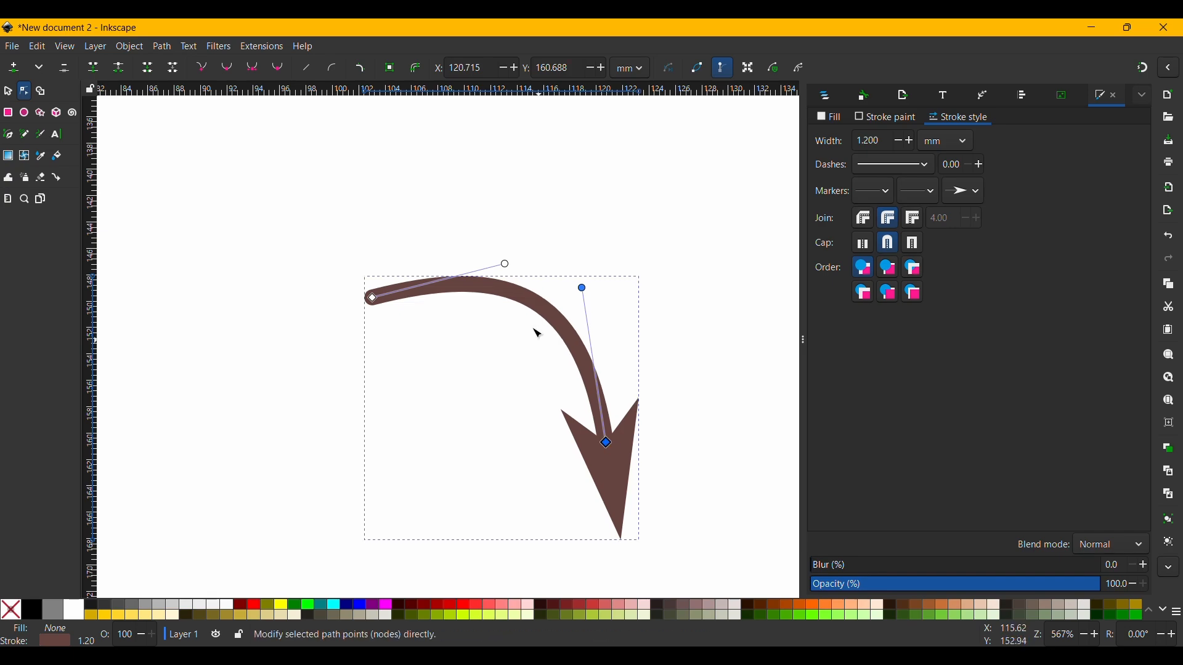
# Reshape the arrow into an S-curve by adjusting the curve handles of both end nodes.
pyautogui.moveTo(505, 264); pyautogui.dragTo(403, 464)
pyautogui.moveTo(583, 288); pyautogui.dragTo(639, 286)
pyautogui.click(398, 470)
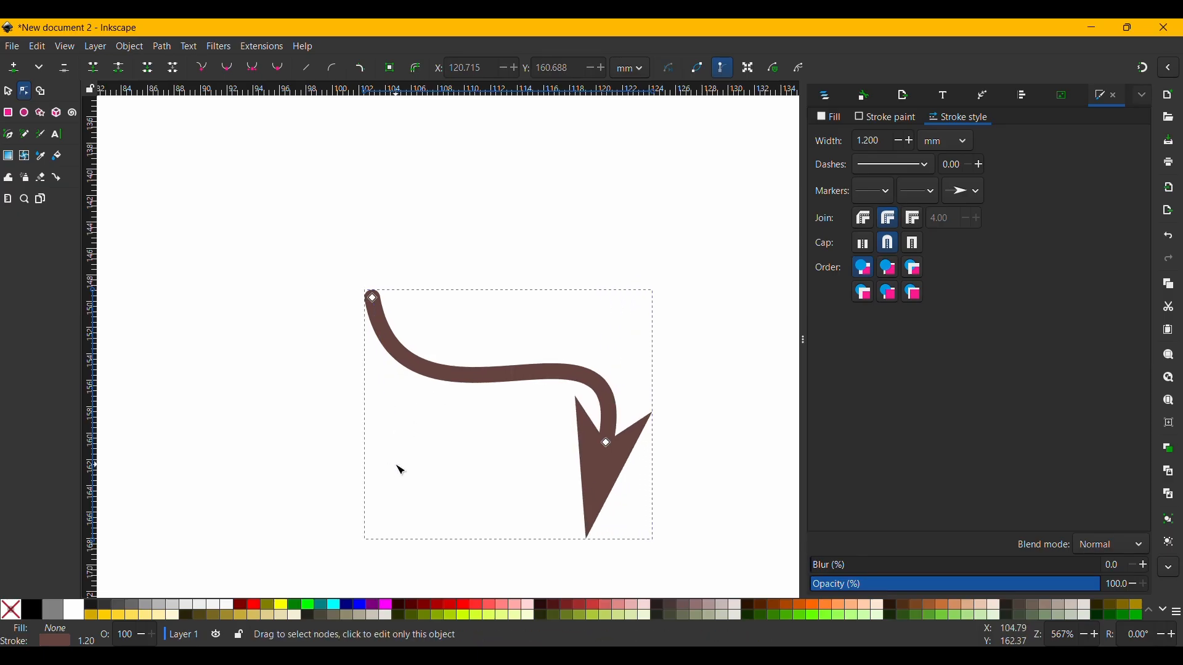
# Insert a node midway along the curve, raise it to form a hump, and make it smooth after trying a corner node.
pyautogui.click(431, 375)
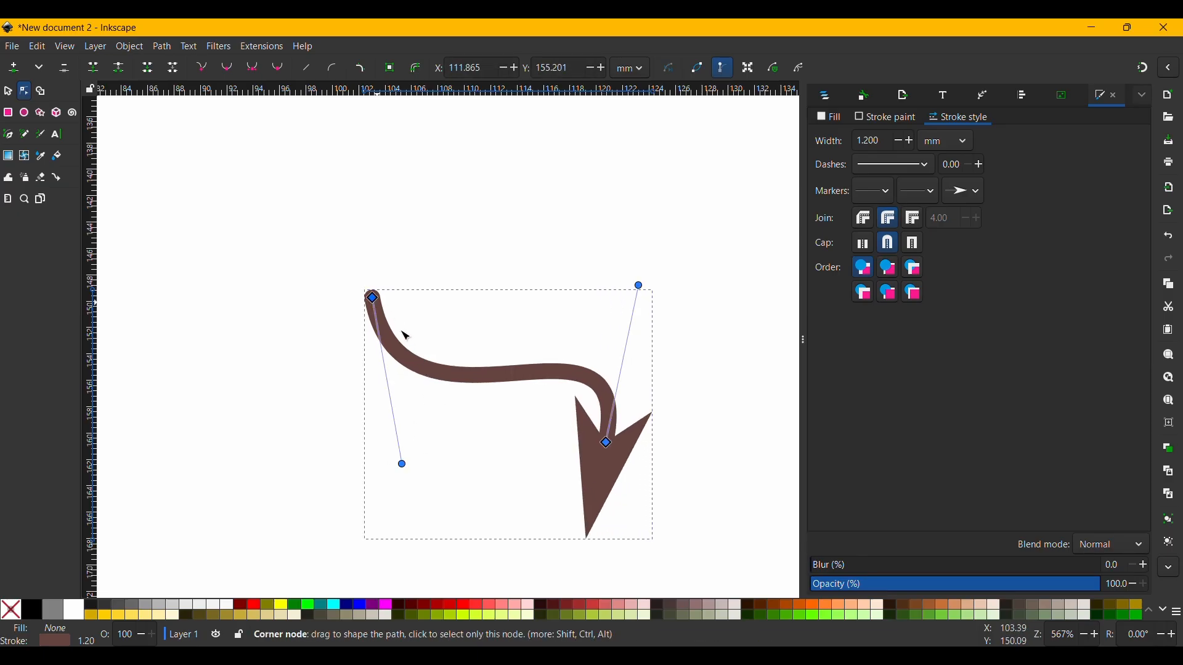
pyautogui.doubleClick(501, 378)
pyautogui.moveTo(501, 378); pyautogui.dragTo(582, 247)
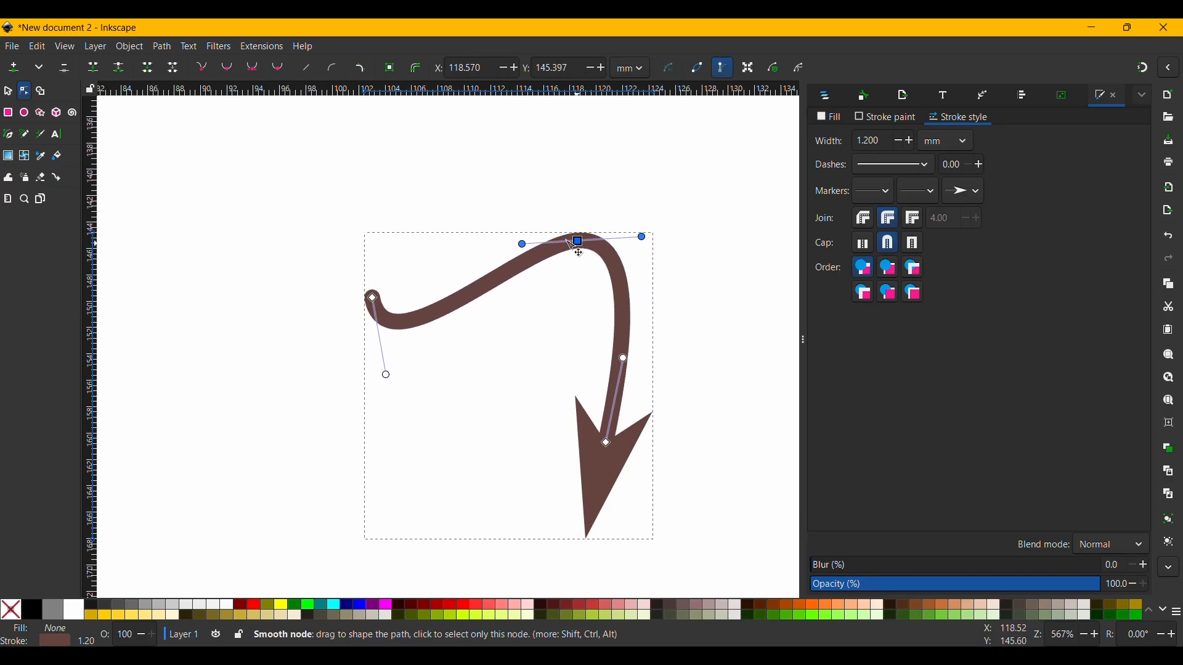
pyautogui.click(206, 69)
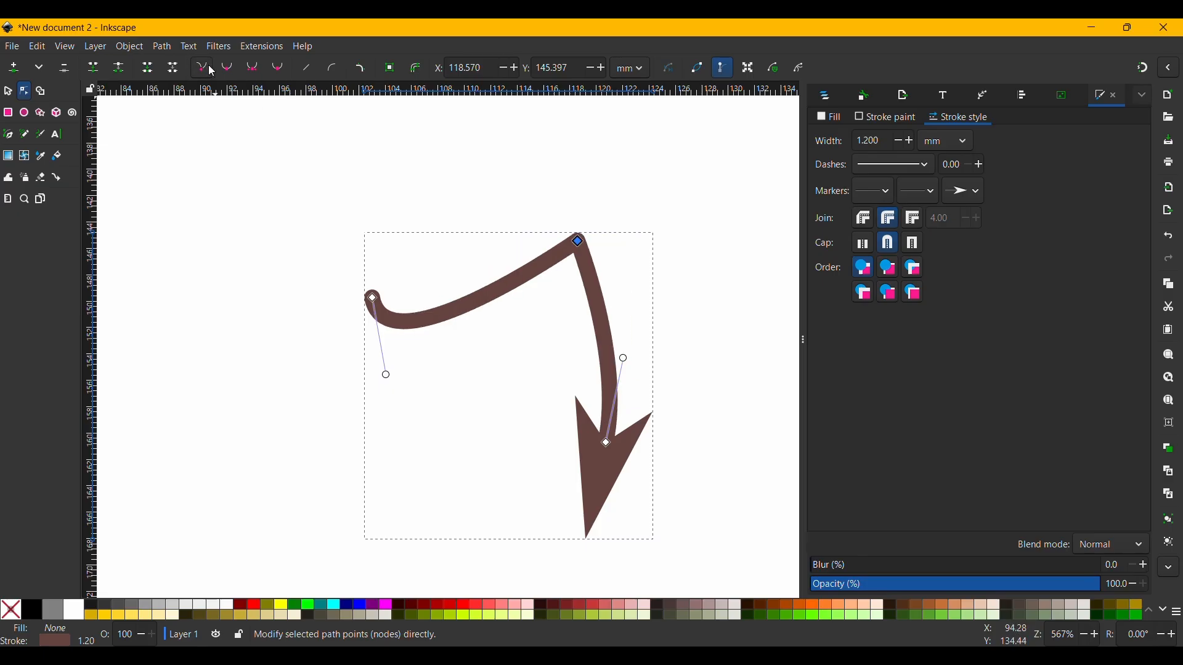
pyautogui.click(228, 69)
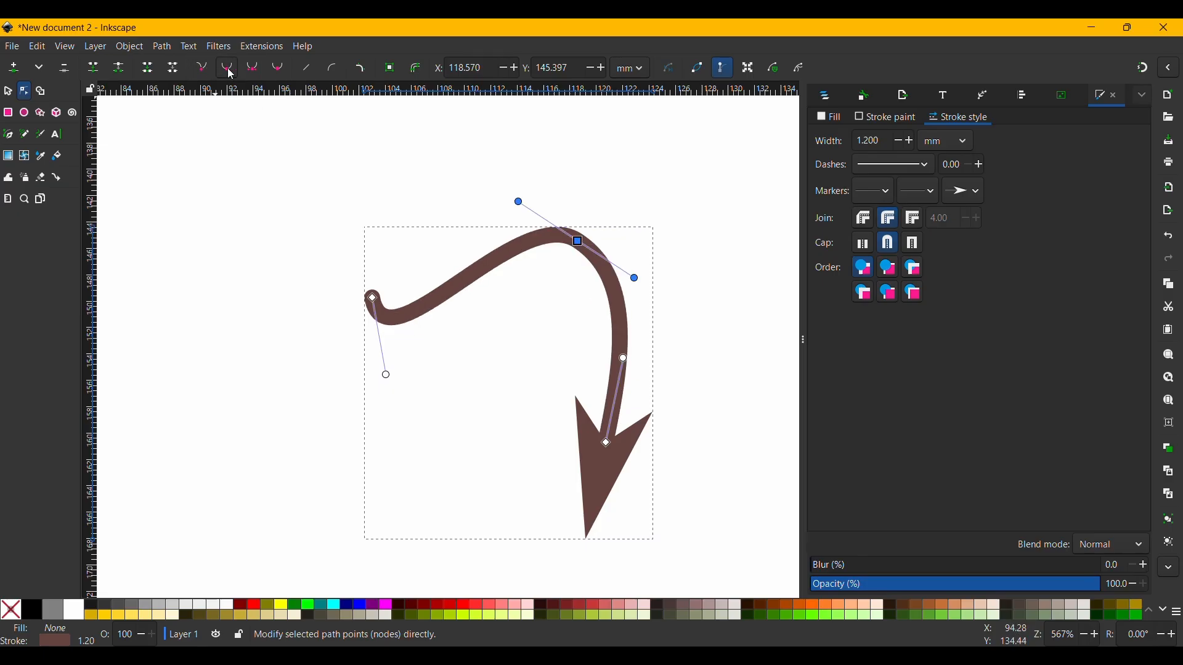
# Move the whole arrow up and to the left and enlarge it to about 25.6 by 25.9 mm.
pyautogui.press('s')
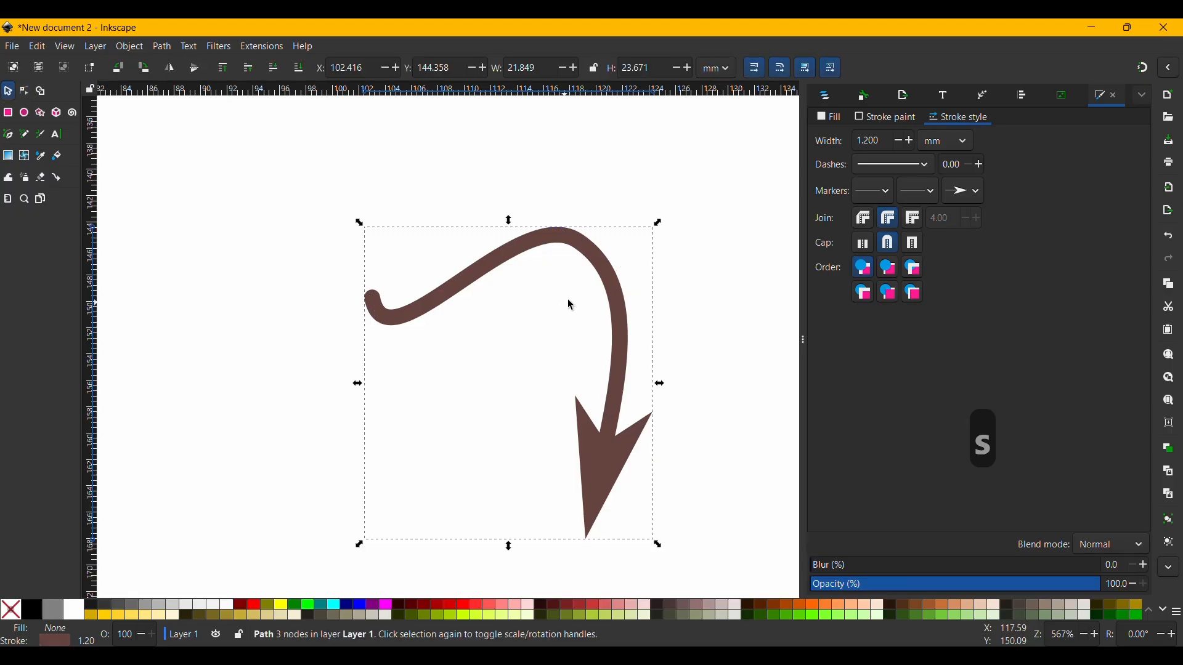
pyautogui.moveTo(621, 313); pyautogui.dragTo(533, 262)
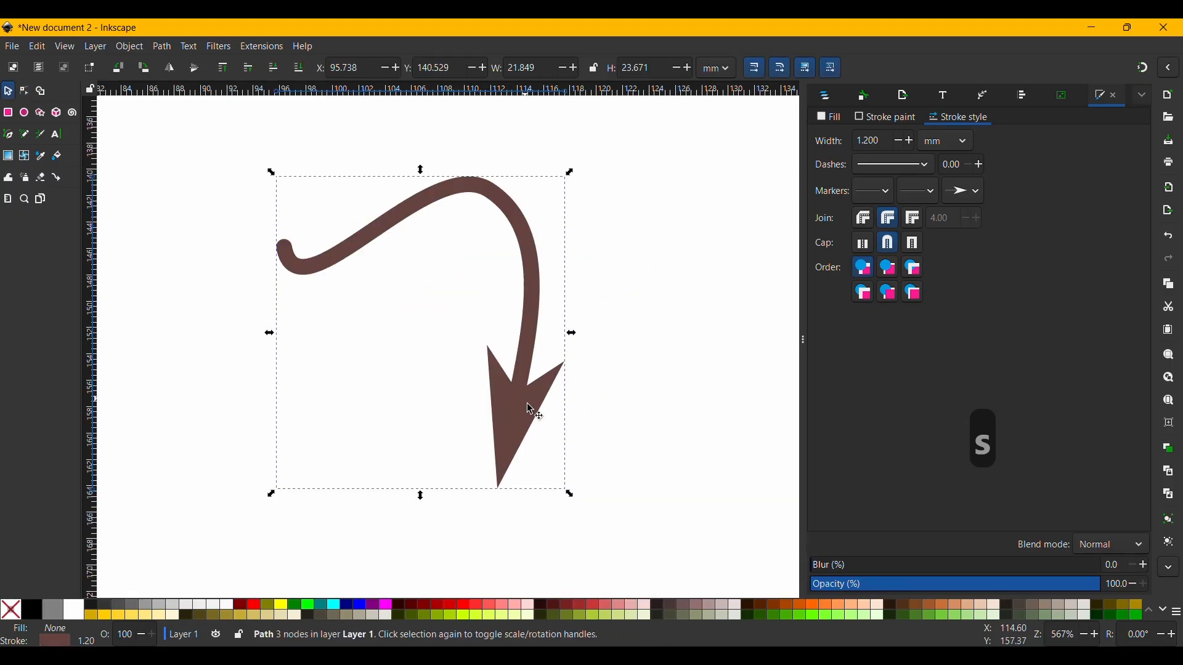
pyautogui.moveTo(579, 498); pyautogui.dragTo(618, 523)
# Review the scaling options on the Transforms page of the Behavior preferences and scale the arrow to about 25.7 by 25.6 mm.
pyautogui.hotkey('ctrl', 'shift', 'p')
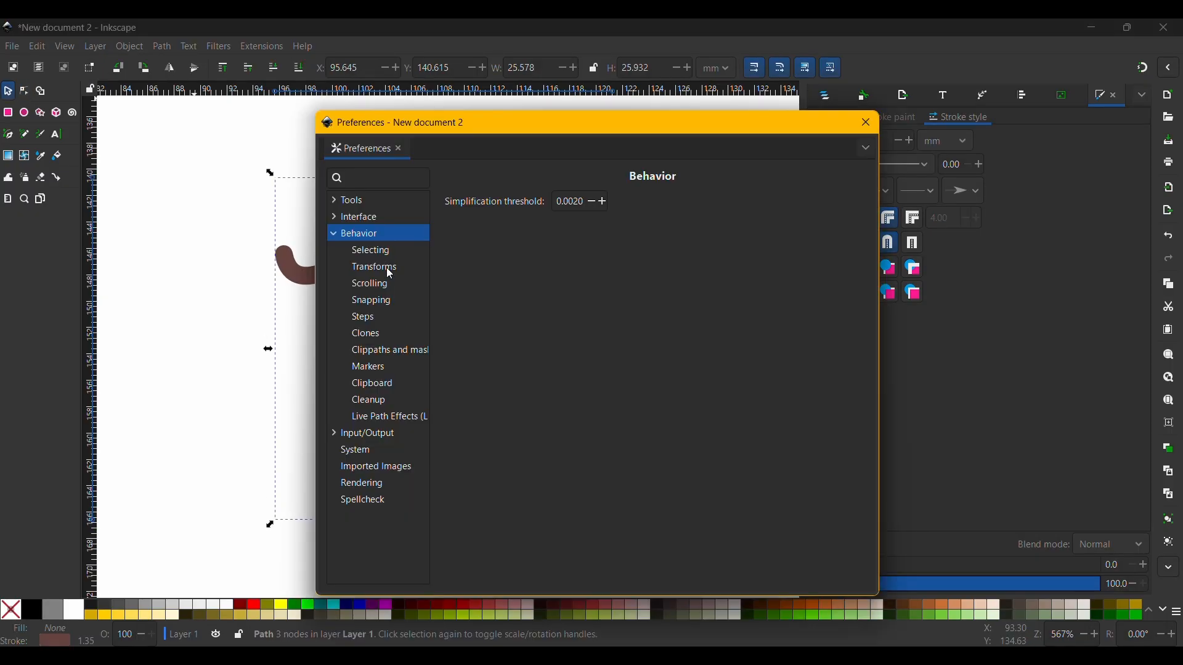
pyautogui.click(386, 267)
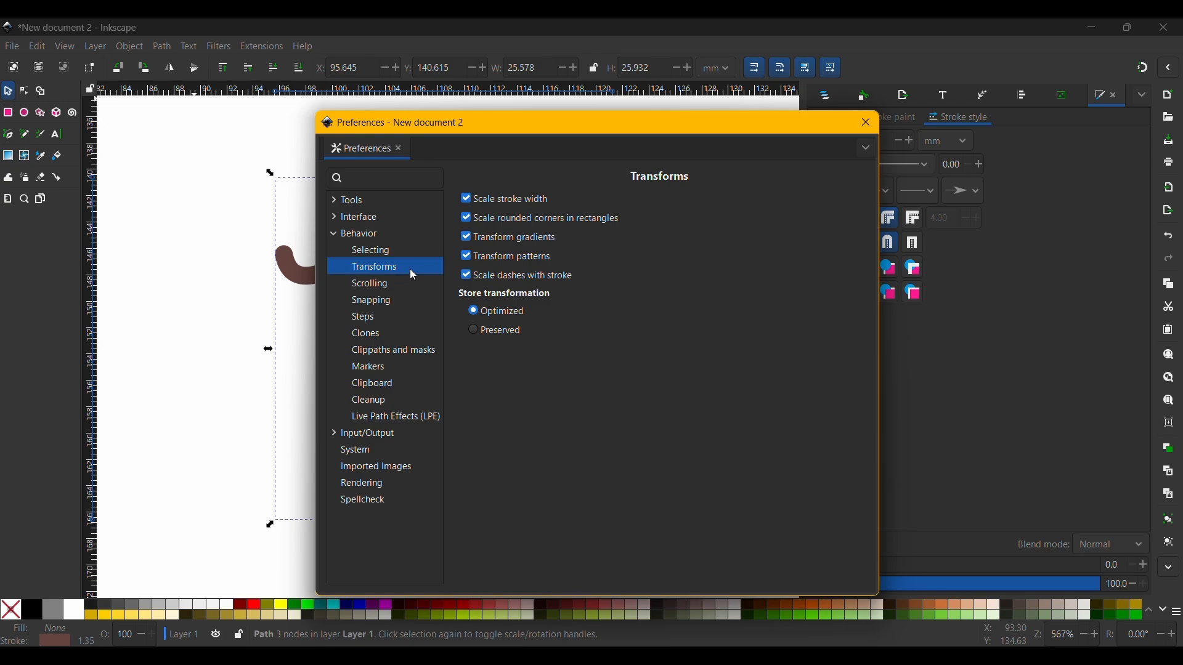
pyautogui.moveTo(557, 133); pyautogui.dragTo(728, 106)
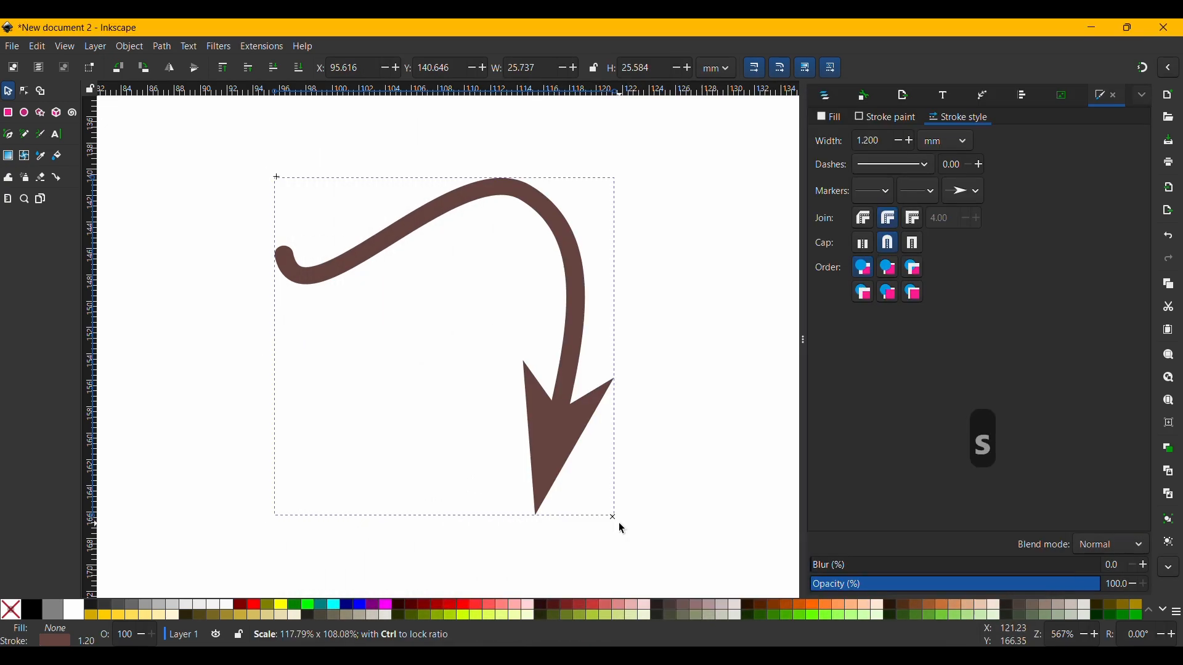
pyautogui.moveTo(620, 524); pyautogui.dragTo(618, 523)
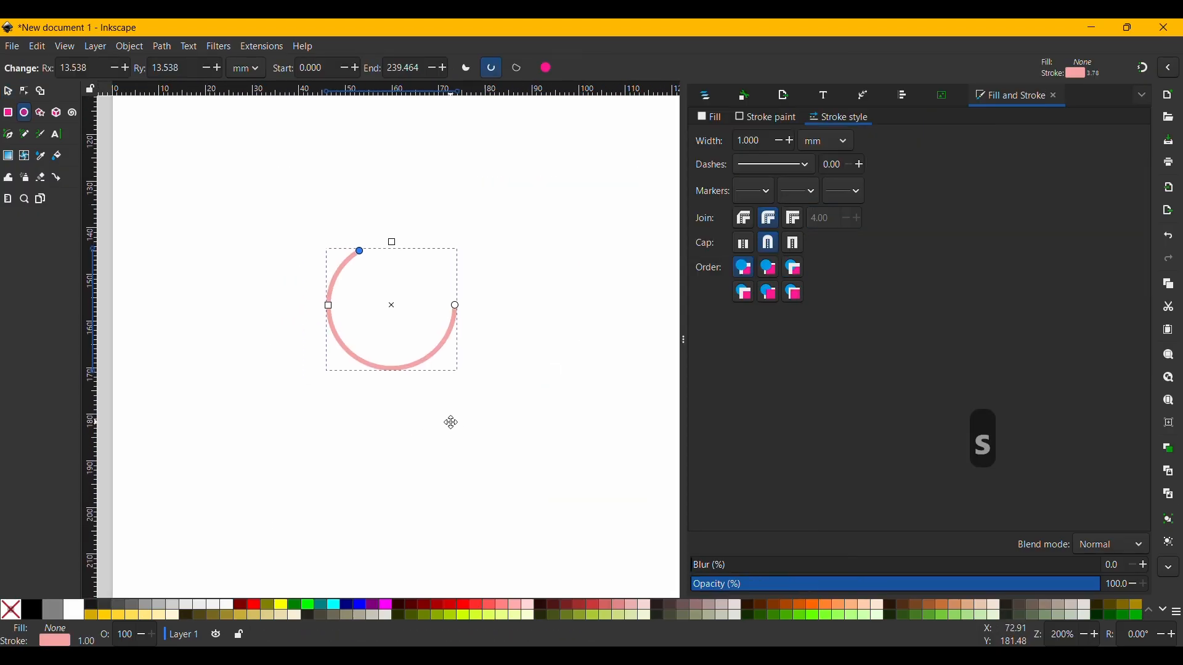
# Delete the existing arc and draw a new one with both radii about 15.1 mm in its place.
pyautogui.press('s')
pyautogui.press('BackSpace')
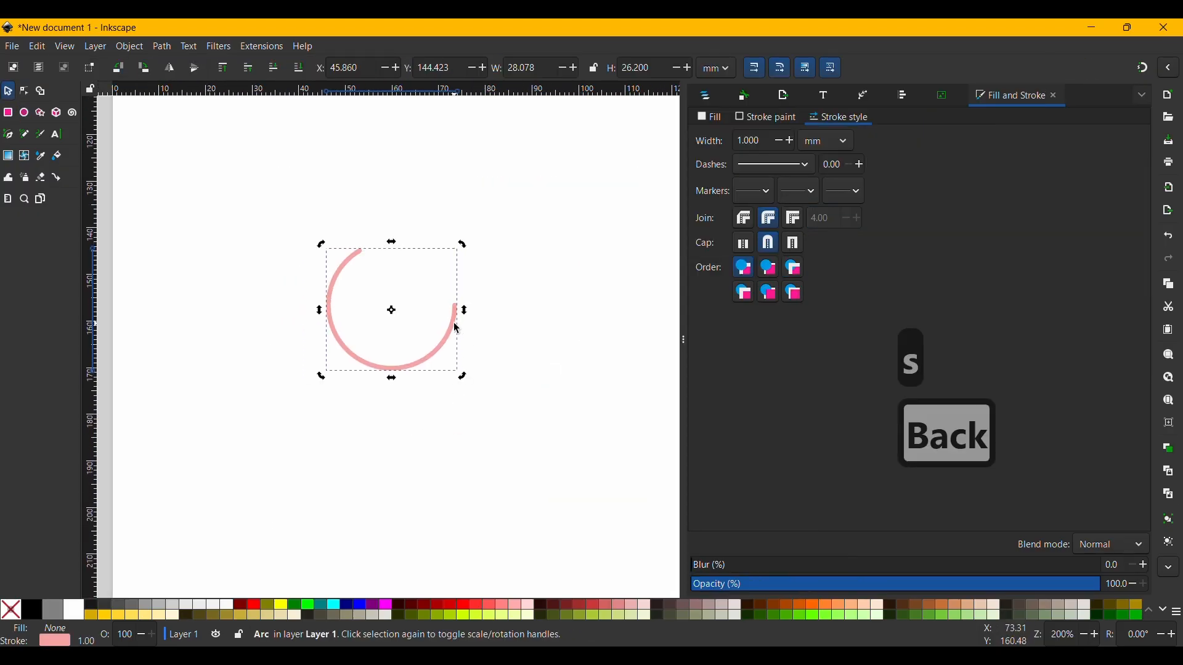
pyautogui.press('e')
pyautogui.moveTo(327, 265); pyautogui.dragTo(472, 411)
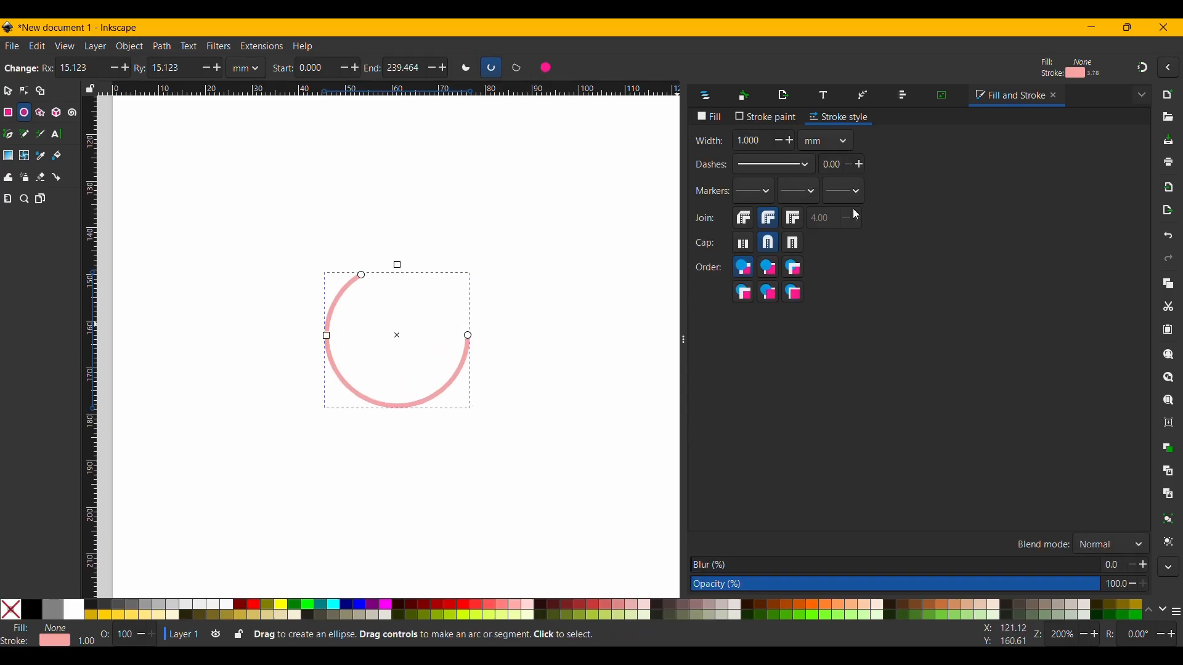
# Add the Colored triangle end marker to the arc and move the arc's start point around to about 178.6°.
pyautogui.click(859, 189)
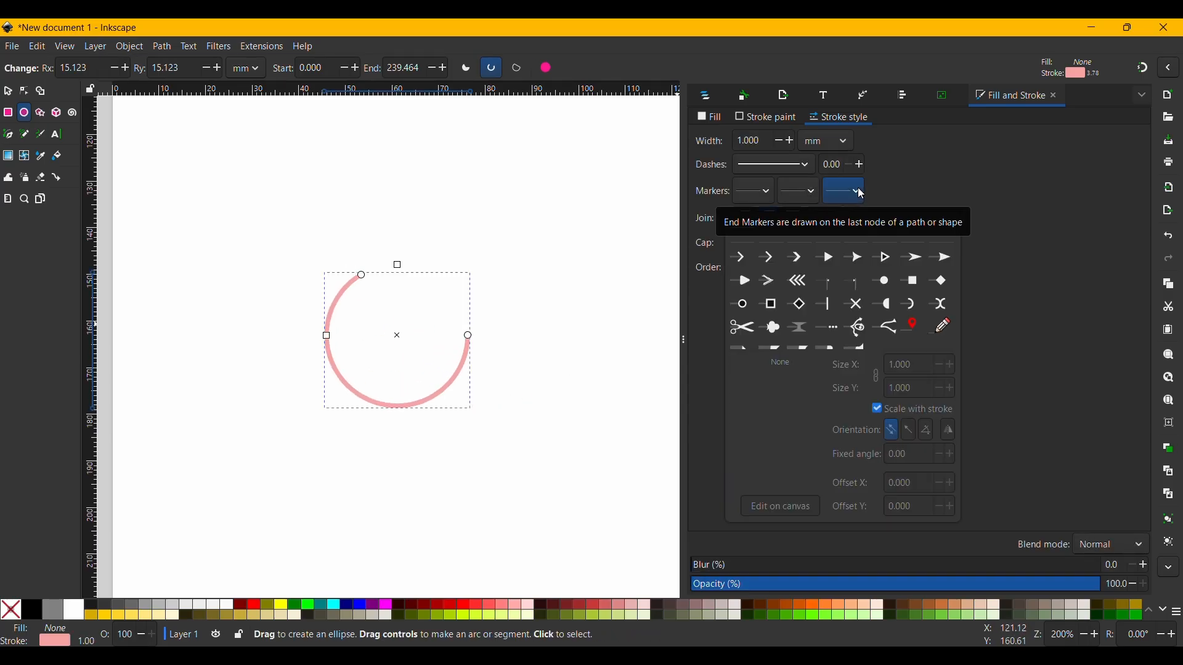
pyautogui.click(892, 260)
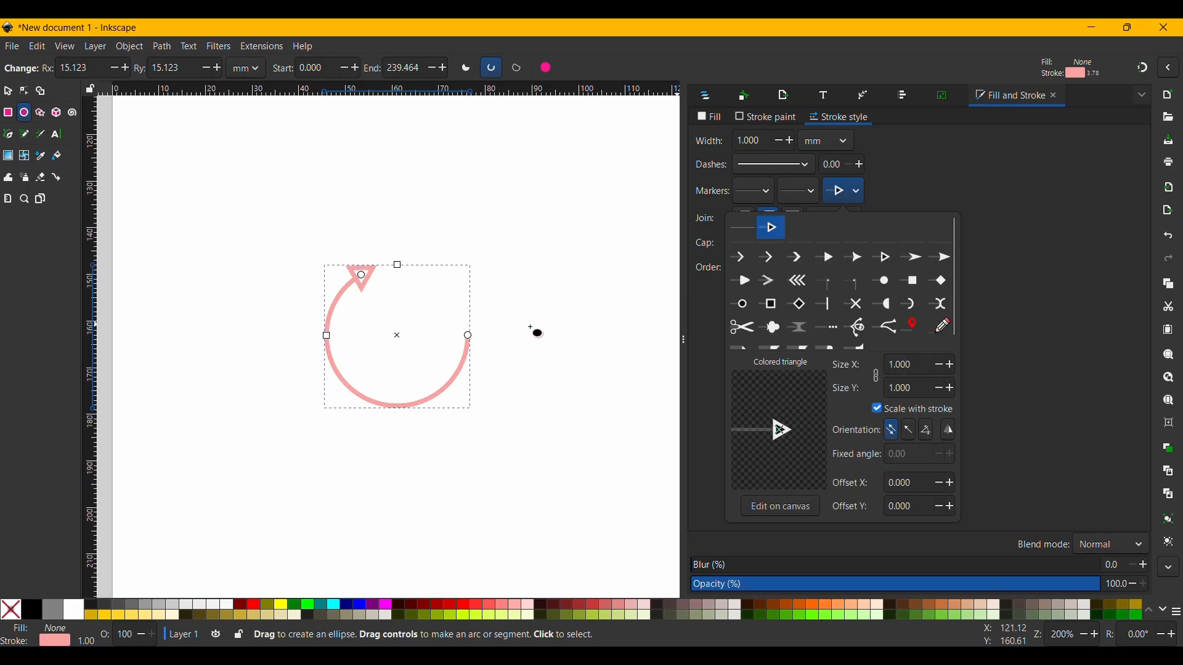
pyautogui.press('s')
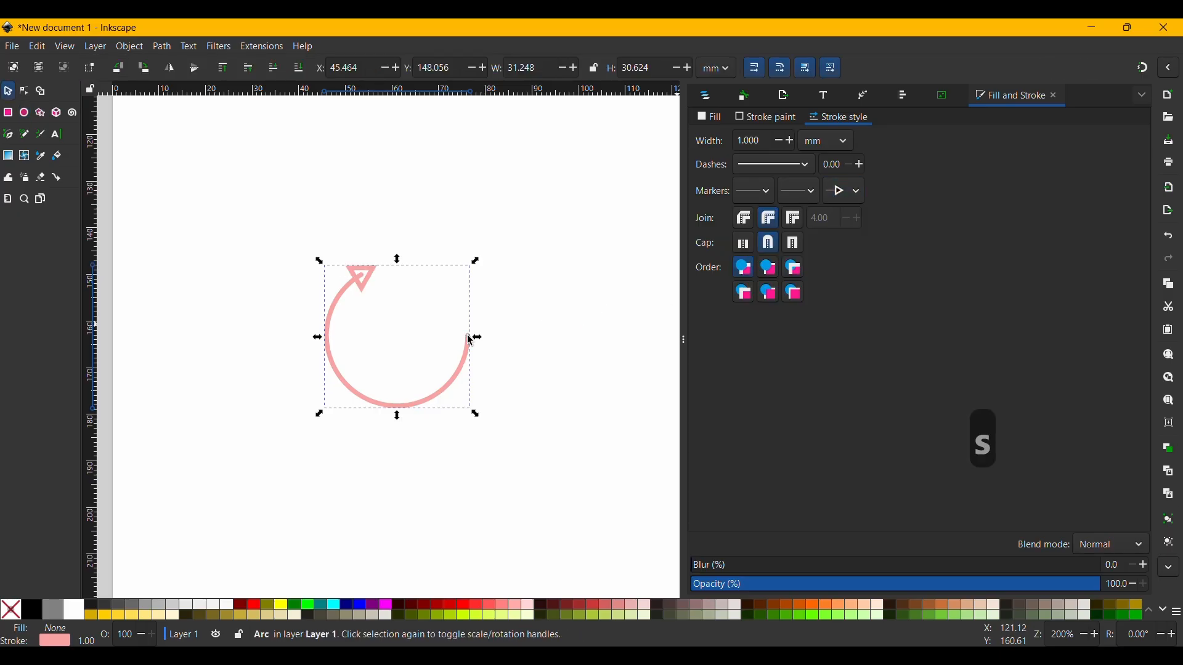
pyautogui.press('e')
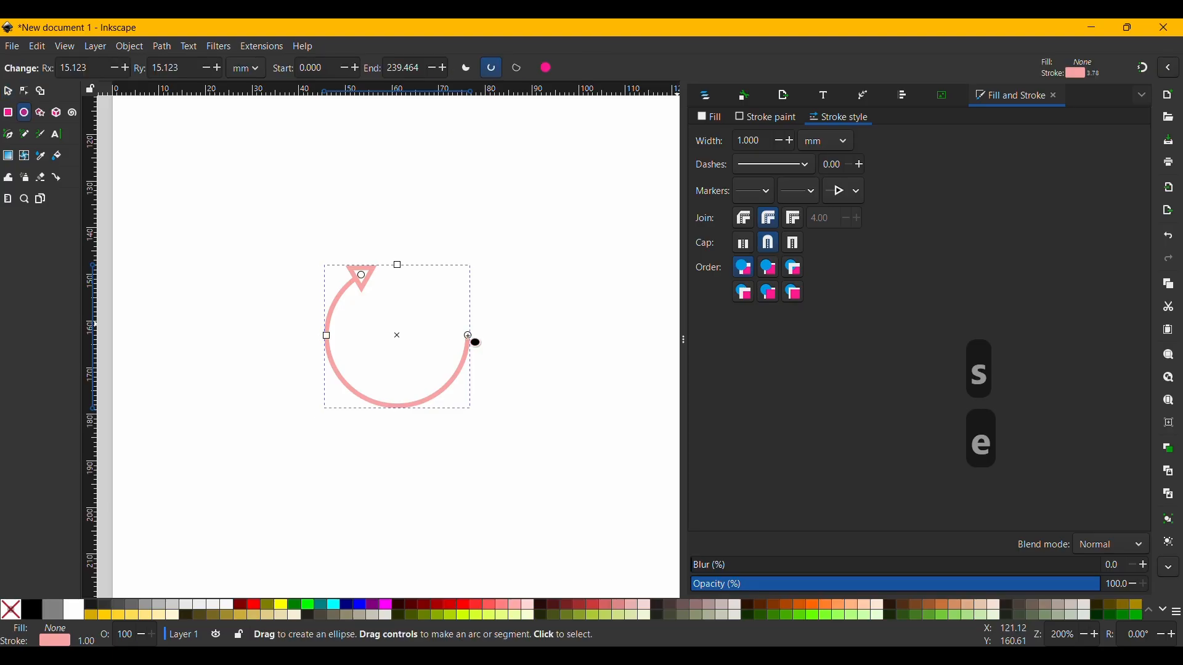
pyautogui.moveTo(468, 342)
pyautogui.mouseDown()
pyautogui.moveTo(443, 379)
pyautogui.moveTo(371, 397)
pyautogui.moveTo(346, 386)
pyautogui.moveTo(327, 337)
pyautogui.mouseUp()
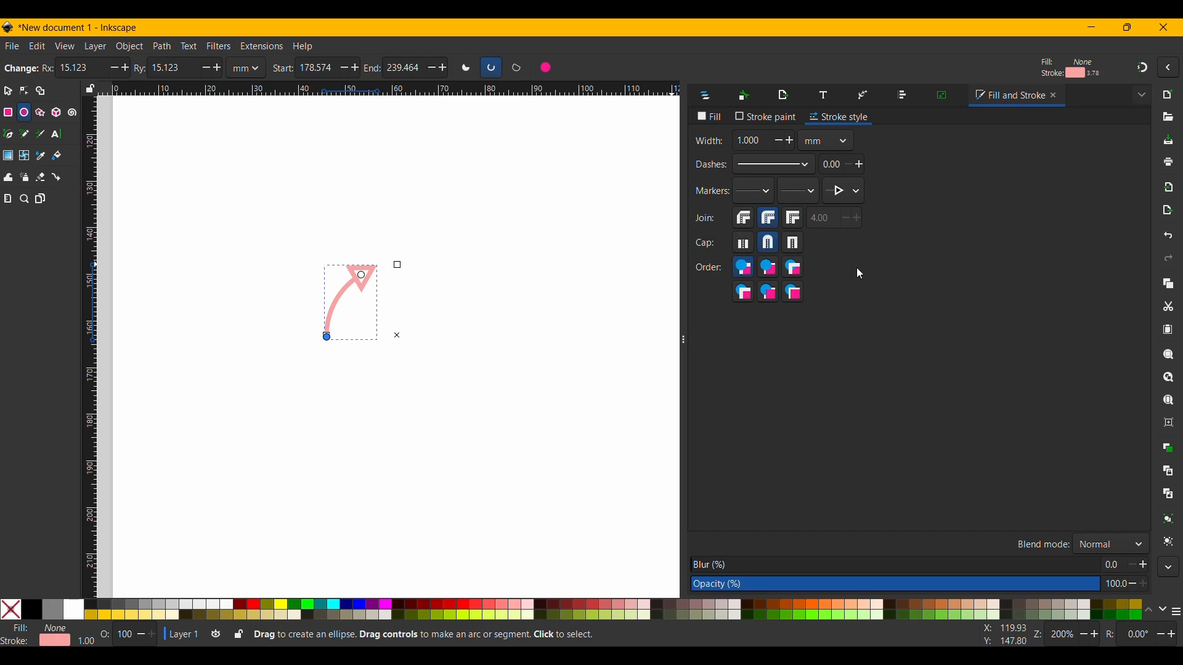
# Give the arc the dotted 1 4 dash pattern and move its end point around to about 335.9°.
pyautogui.click(806, 165)
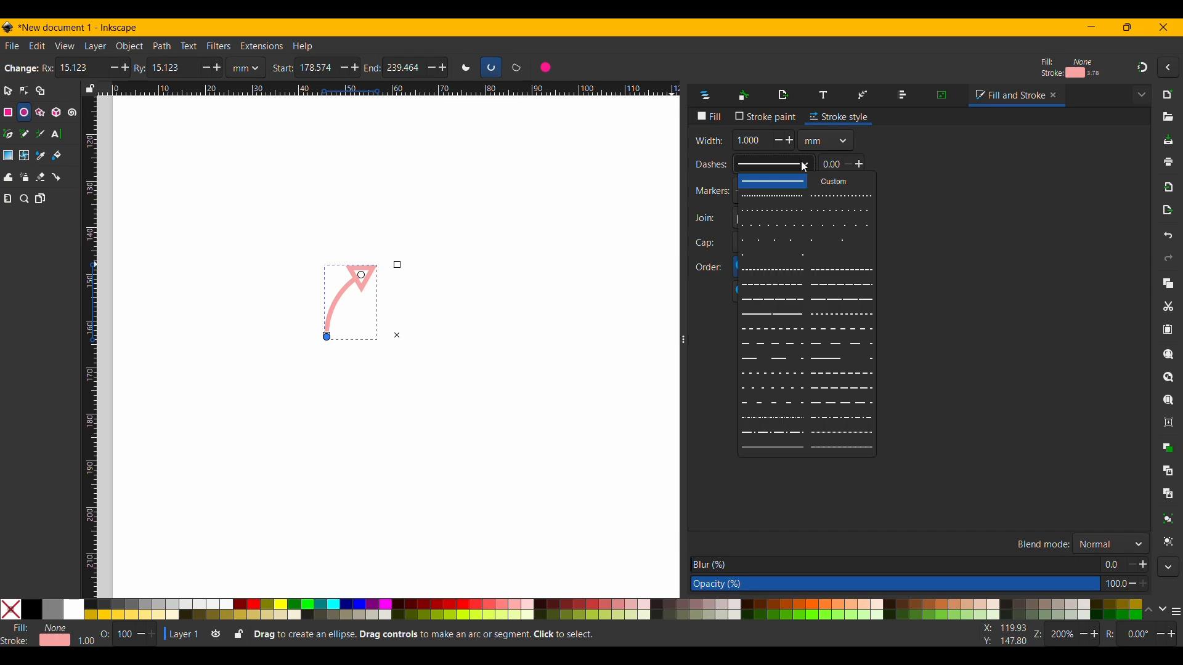
pyautogui.click(835, 211)
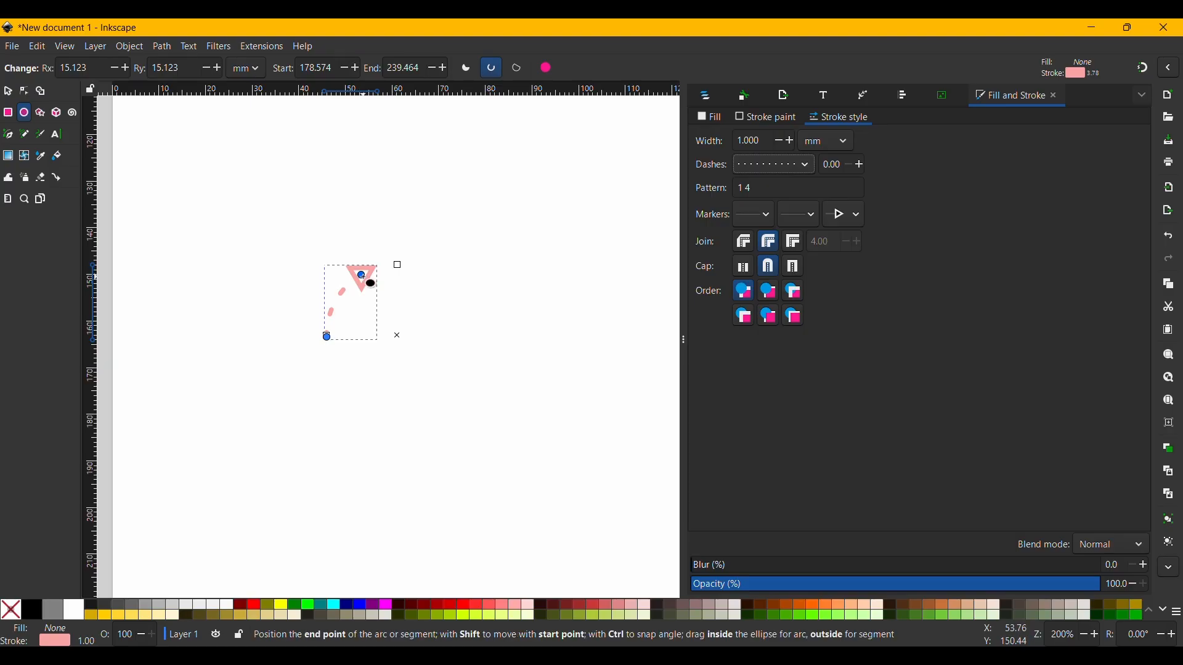
pyautogui.moveTo(362, 272); pyautogui.dragTo(469, 308)
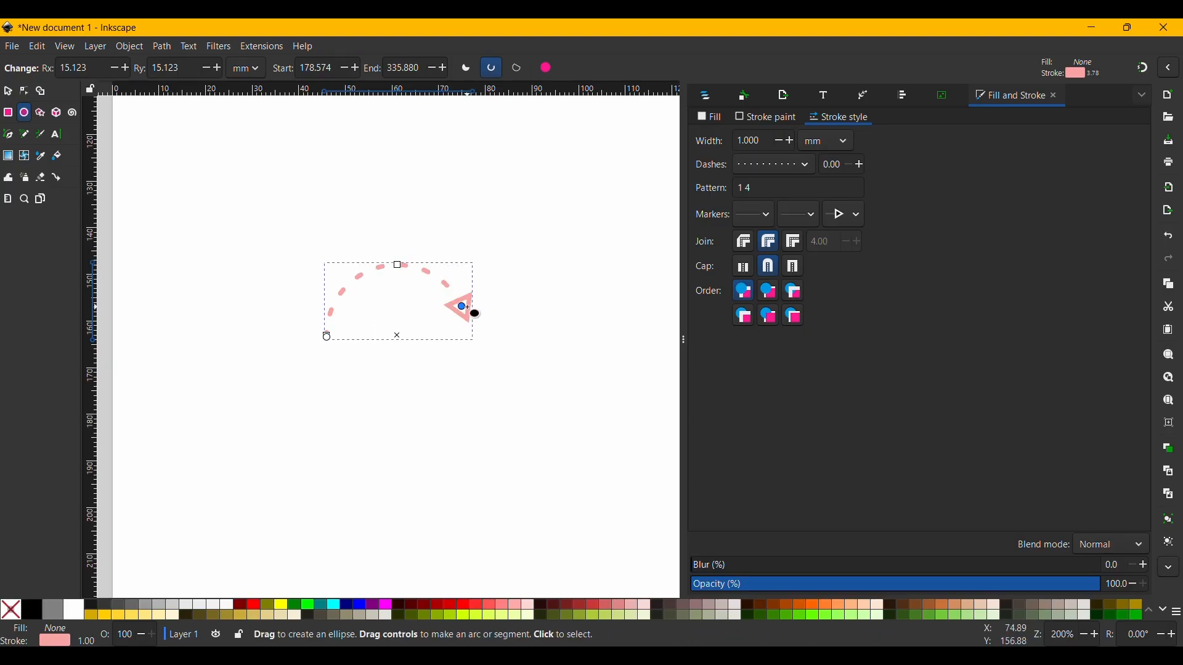
# Select the dashed arc arrow as a whole object with the Selector tool.
pyautogui.press('s')
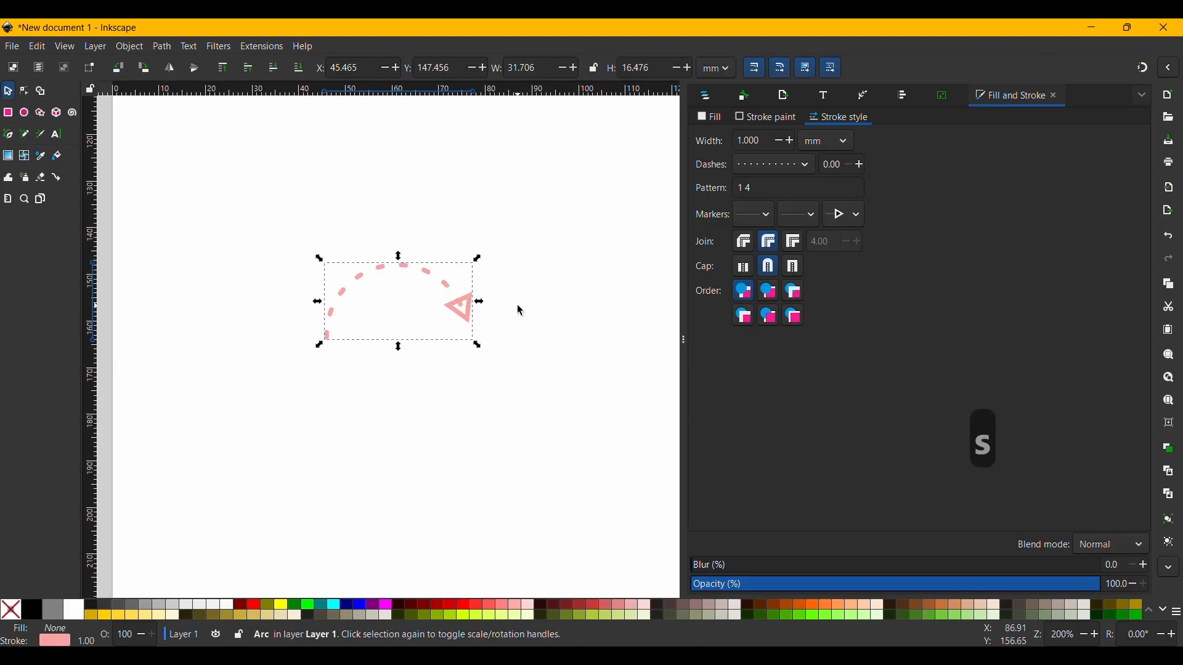
pyautogui.click(519, 309)
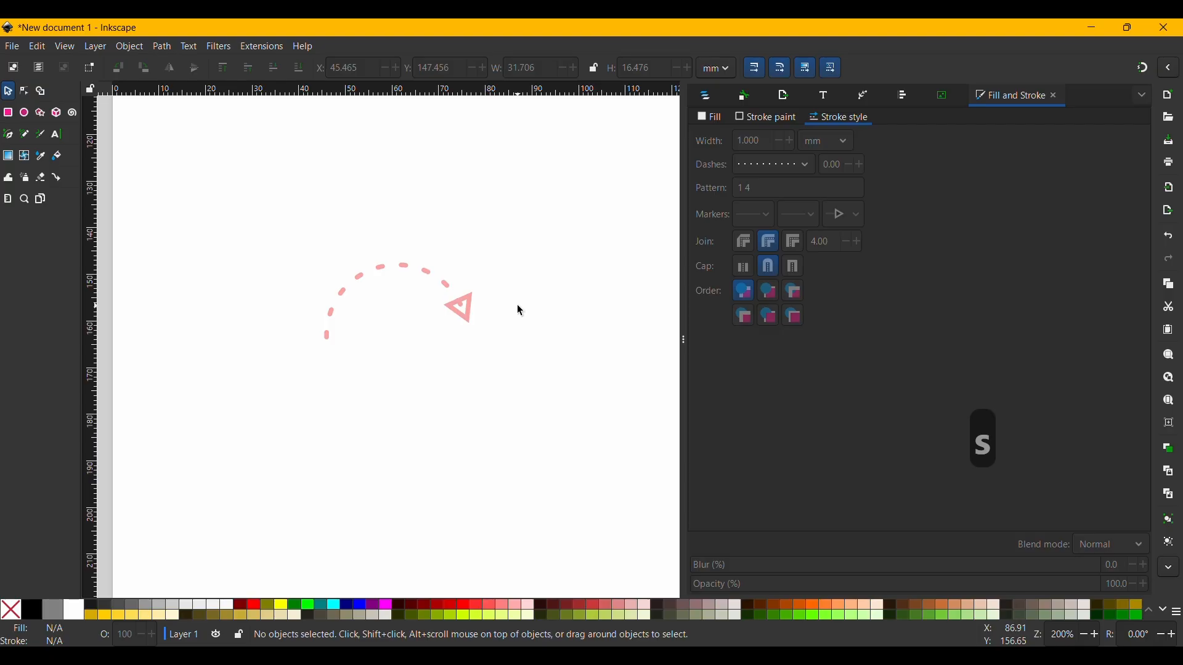
pyautogui.click(453, 311)
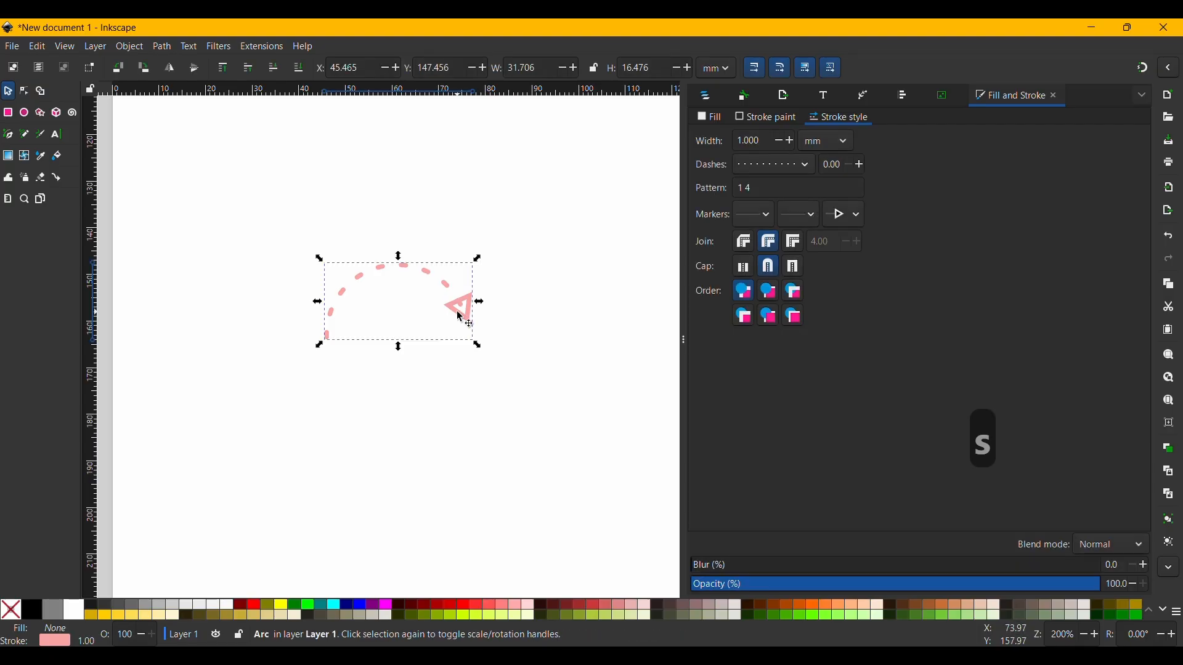
pyautogui.click(483, 309)
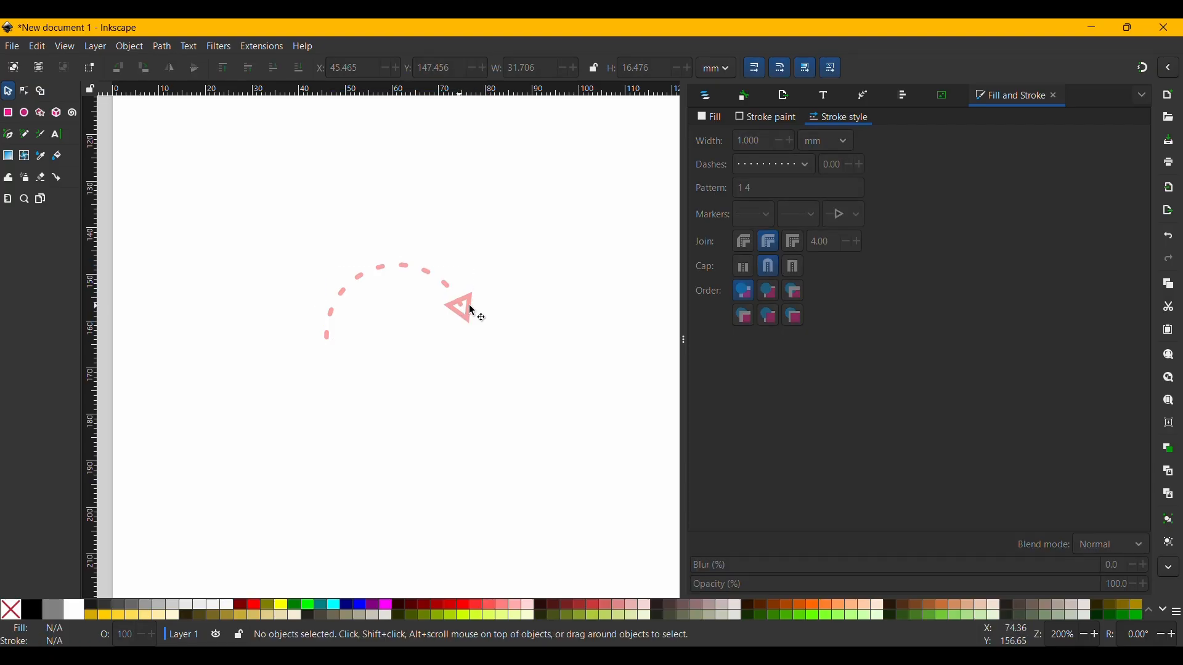
pyautogui.click(473, 311)
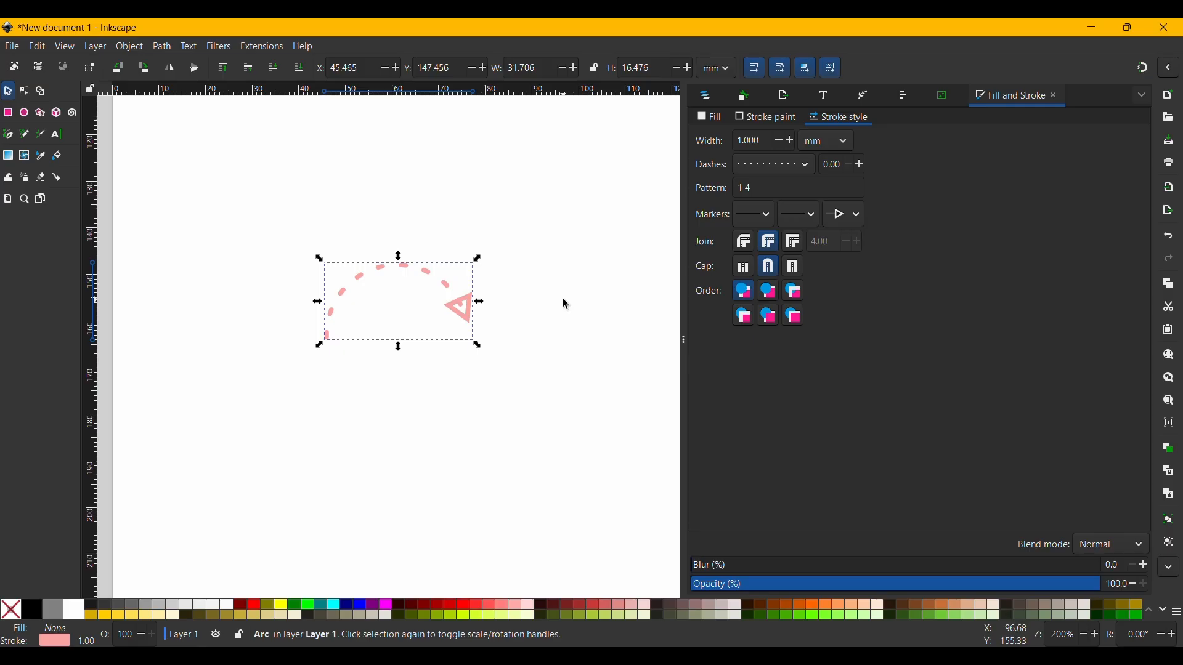